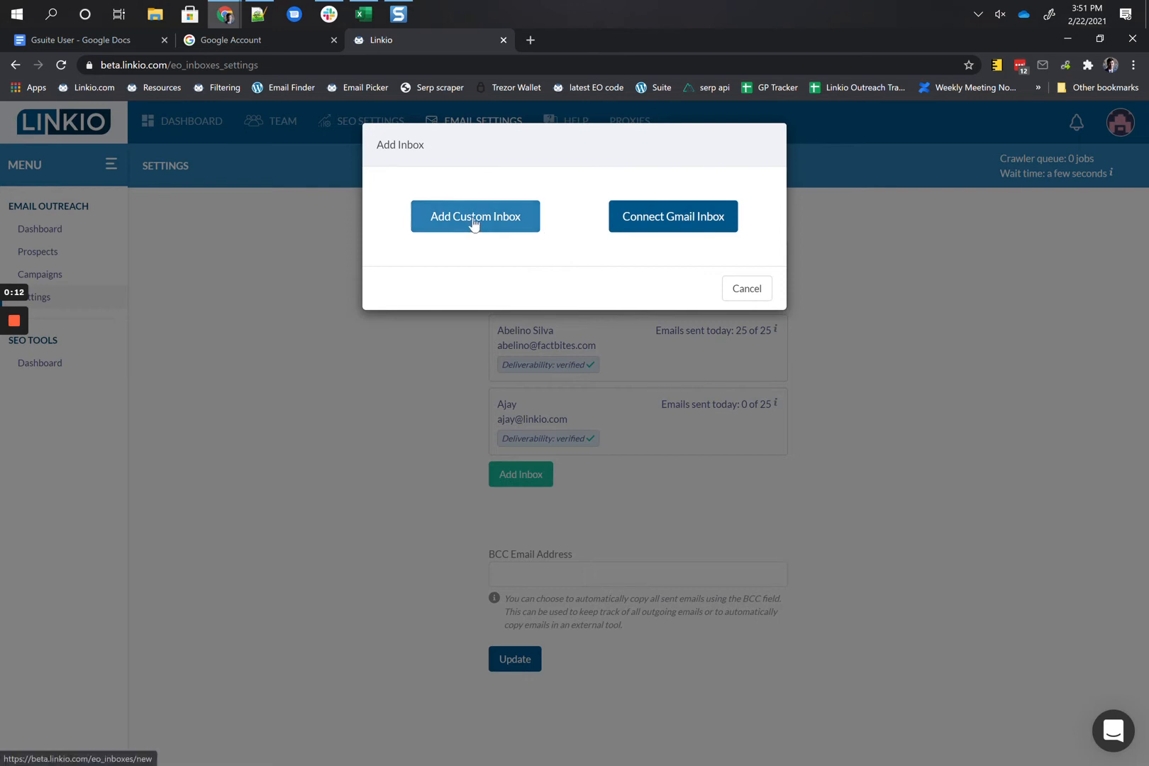
Step: Open Linkio's Add Custom Inbox form, then return to the Gsuite User instructions doc
left_click(473, 220)
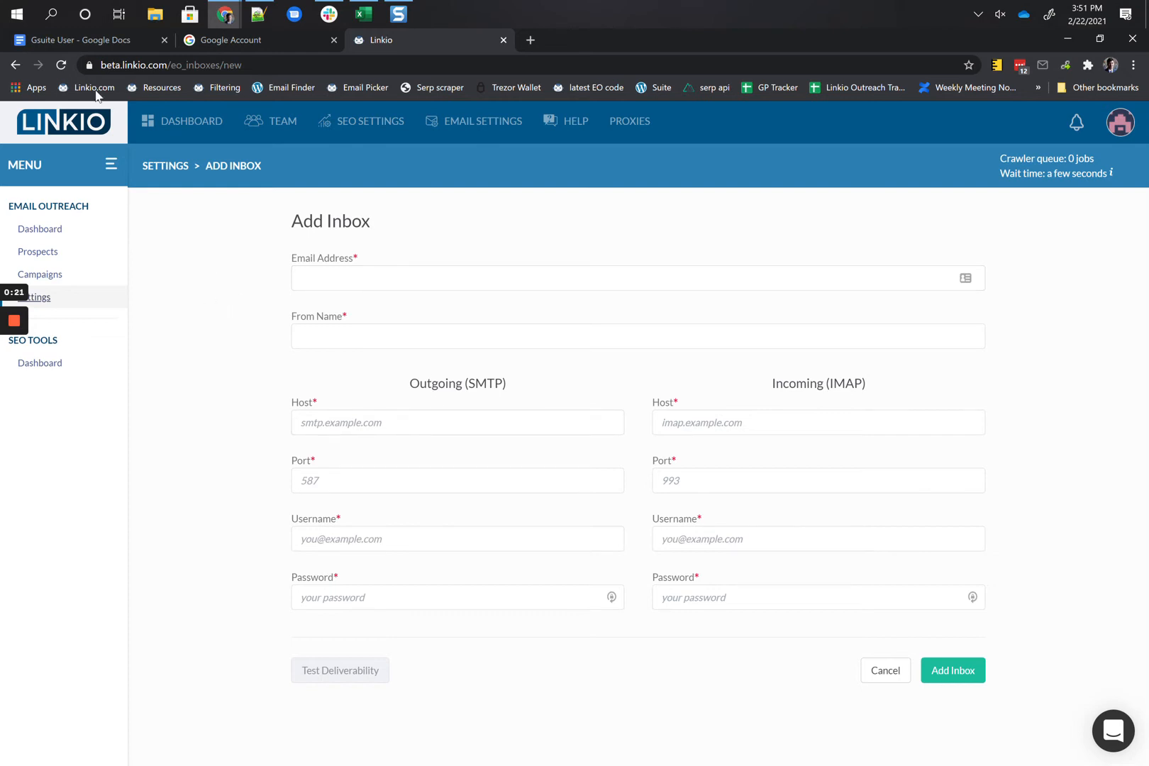
left_click(78, 40)
scroll(496, 524, "down", 2)
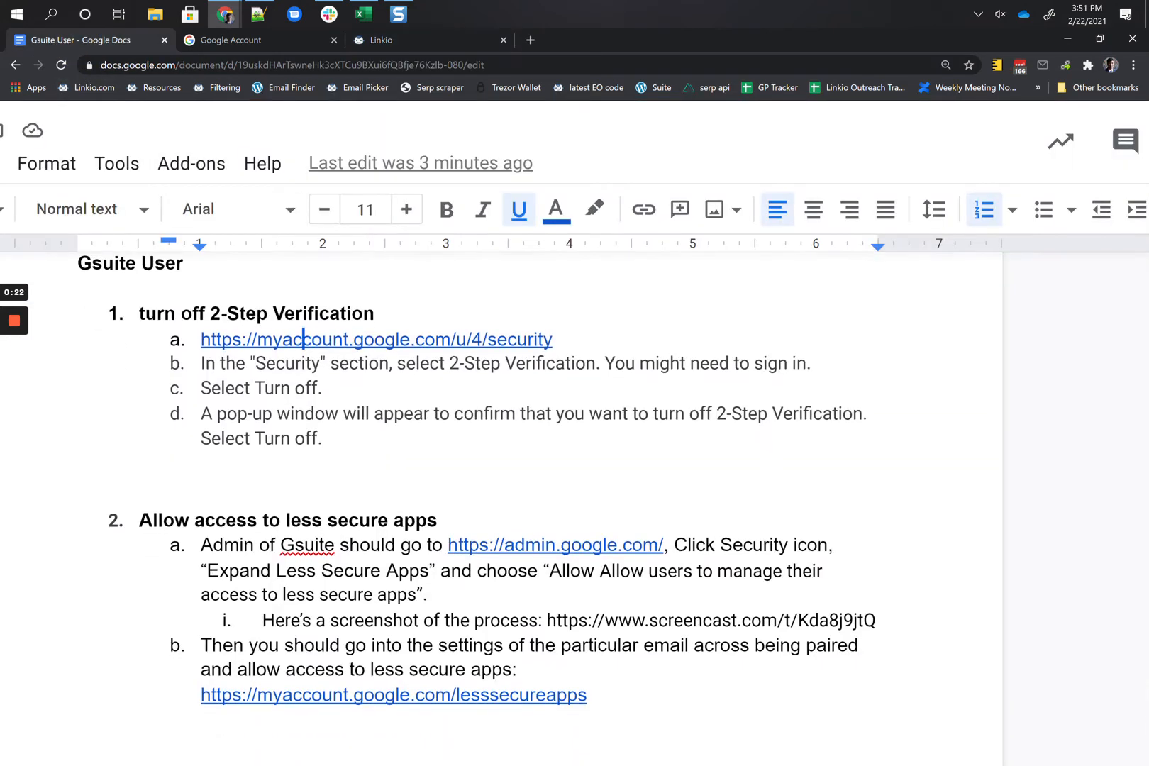
scroll(539, 497, "up", 1)
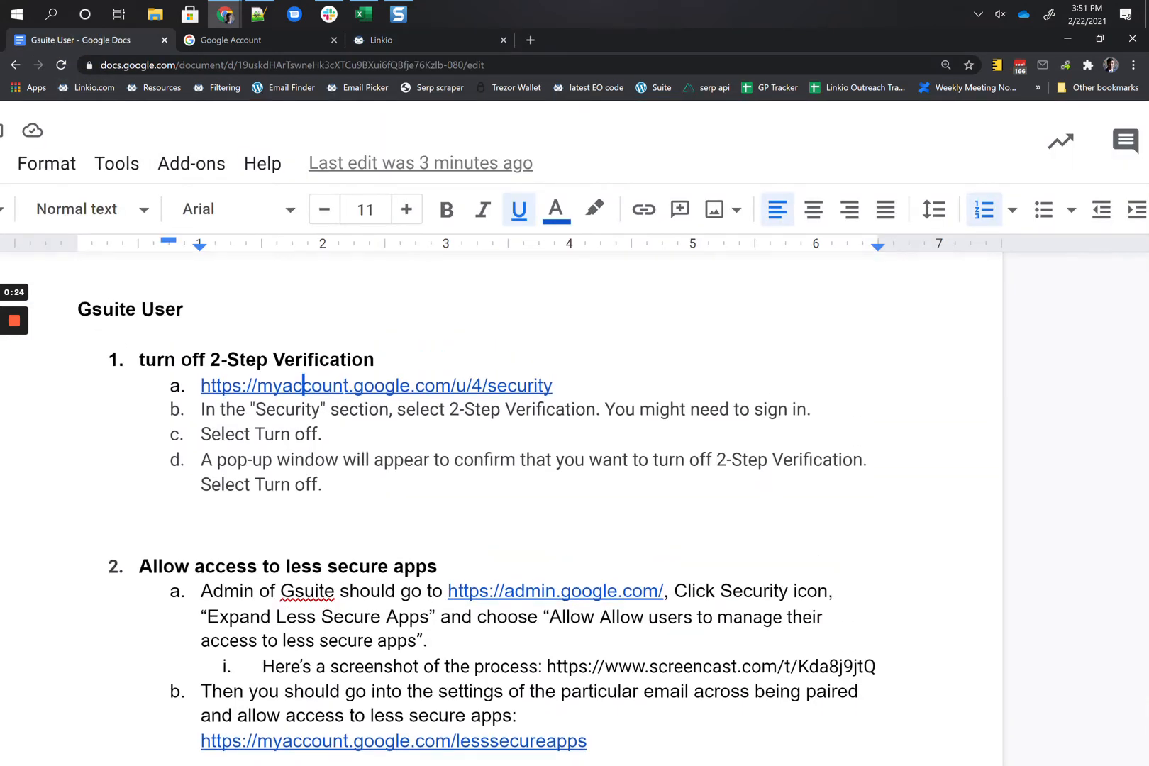
scroll(539, 496, "left", 1)
scroll(538, 496, "down", 2)
scroll(352, 428, "down", 2)
scroll(351, 428, "up", 4)
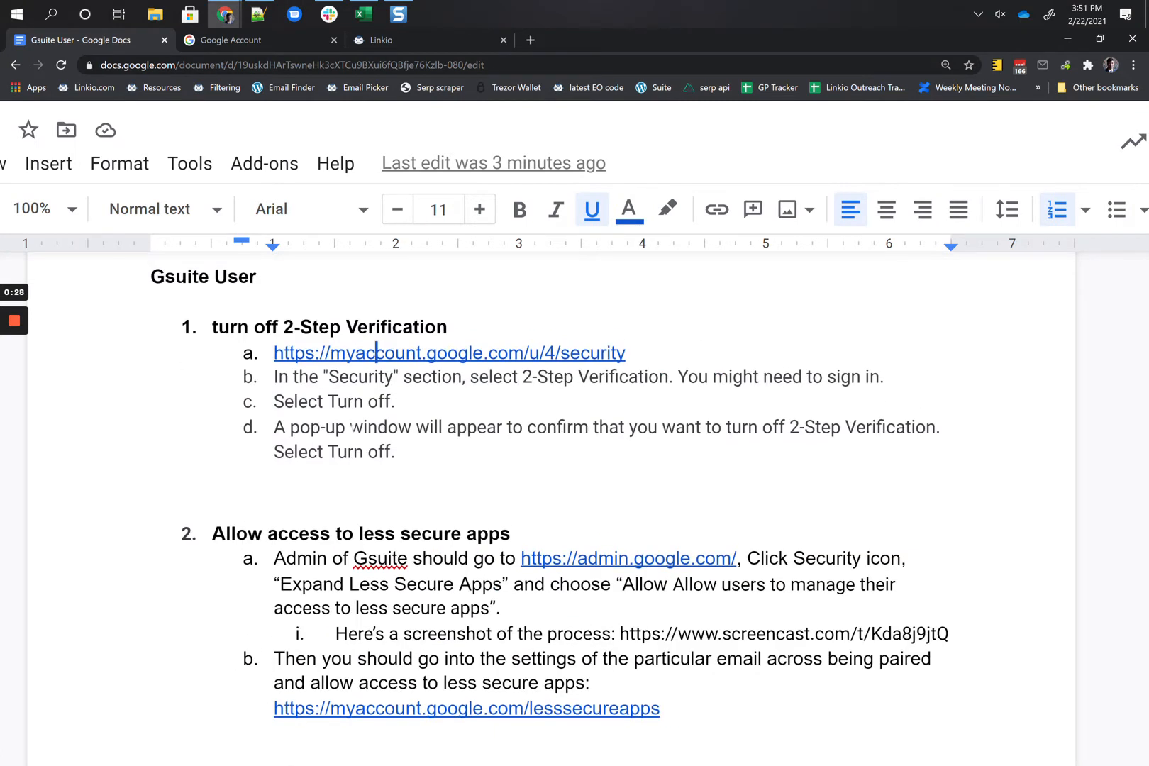
scroll(539, 511, "up", 1)
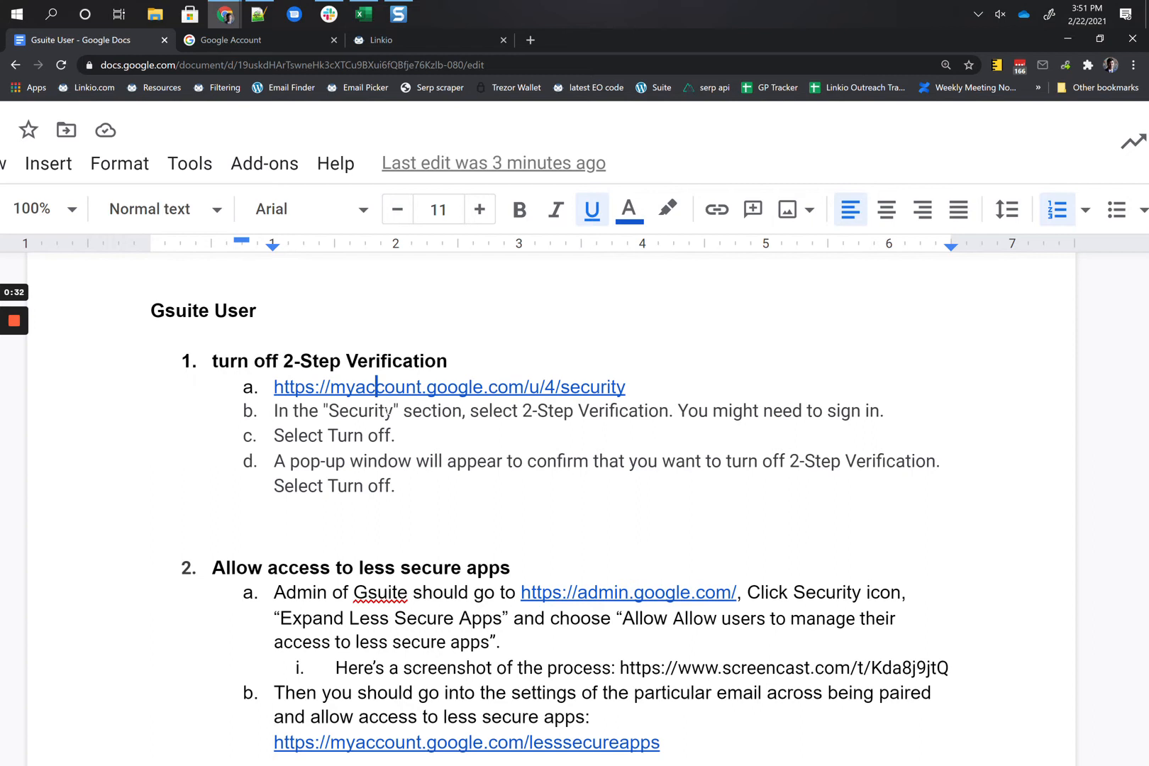
left_click(387, 411)
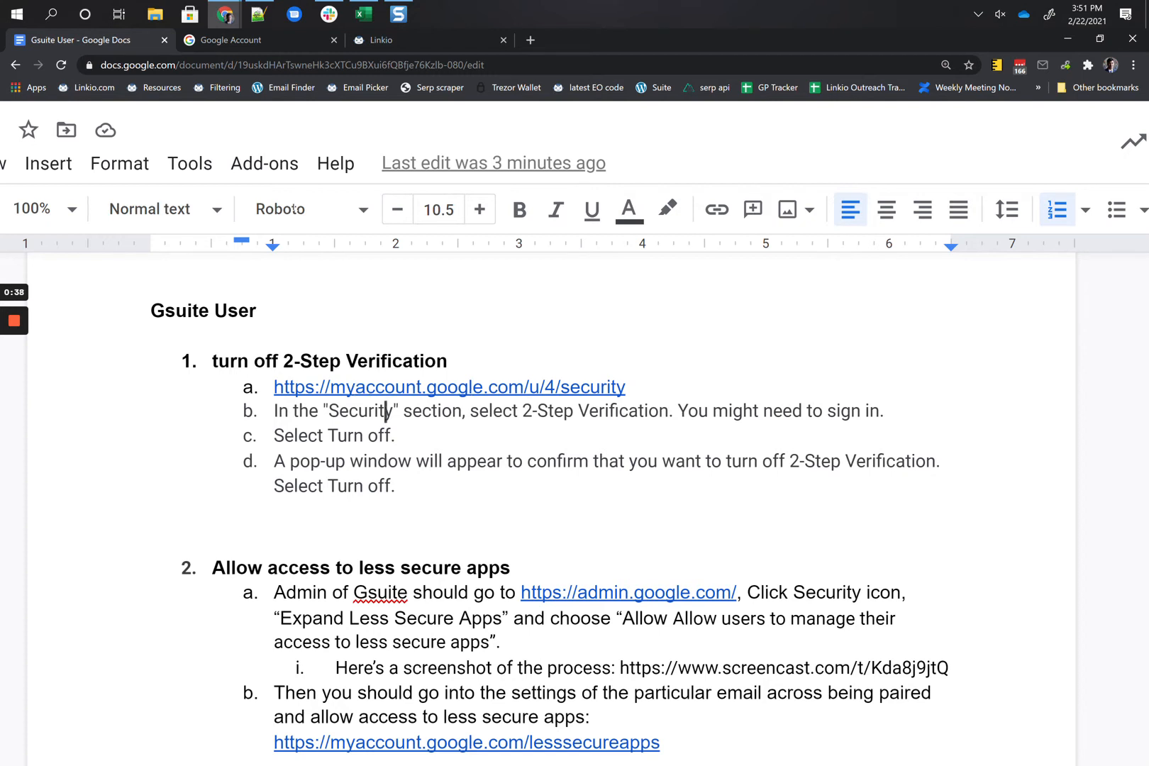
Step: Check the Signing in to Google section, where 2-Step Verification is Off
left_click(275, 46)
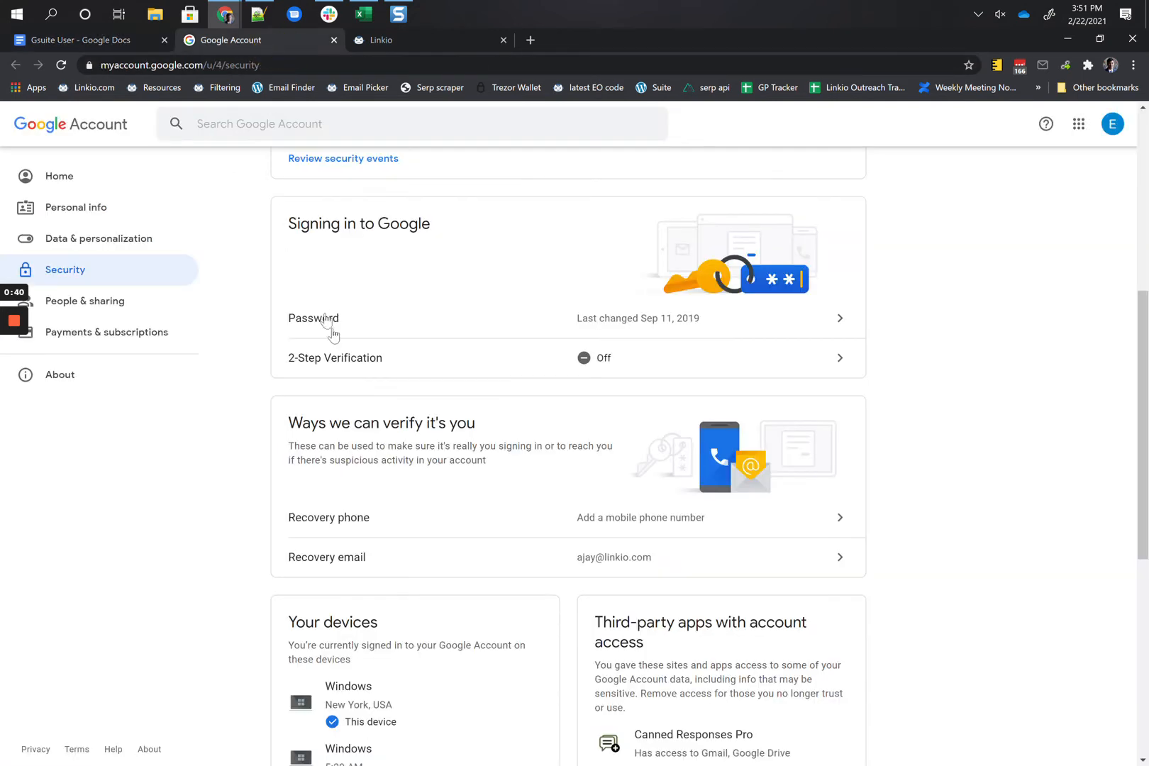
left_click_drag(312, 224, 410, 230)
left_click(411, 231)
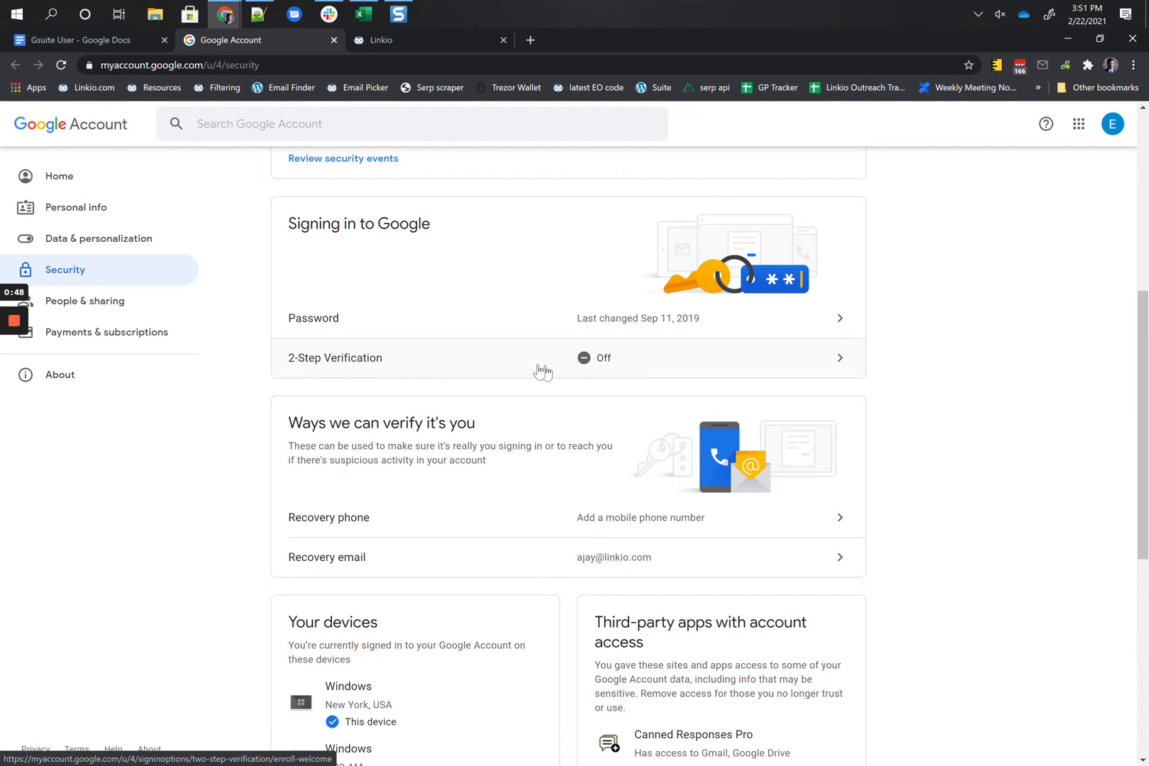
Step: Scroll the Gsuite User doc to sections 2 and 3 and preview the admin.google.com link
left_click(84, 40)
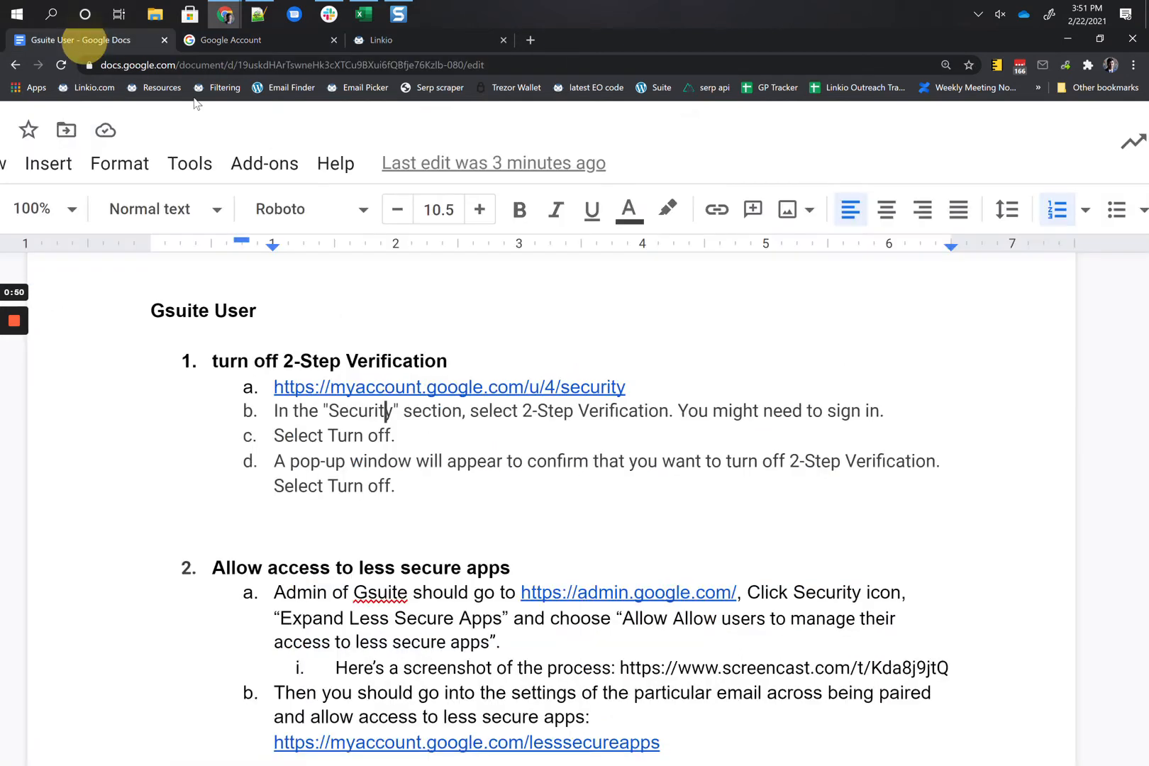
scroll(567, 496, "down", 3)
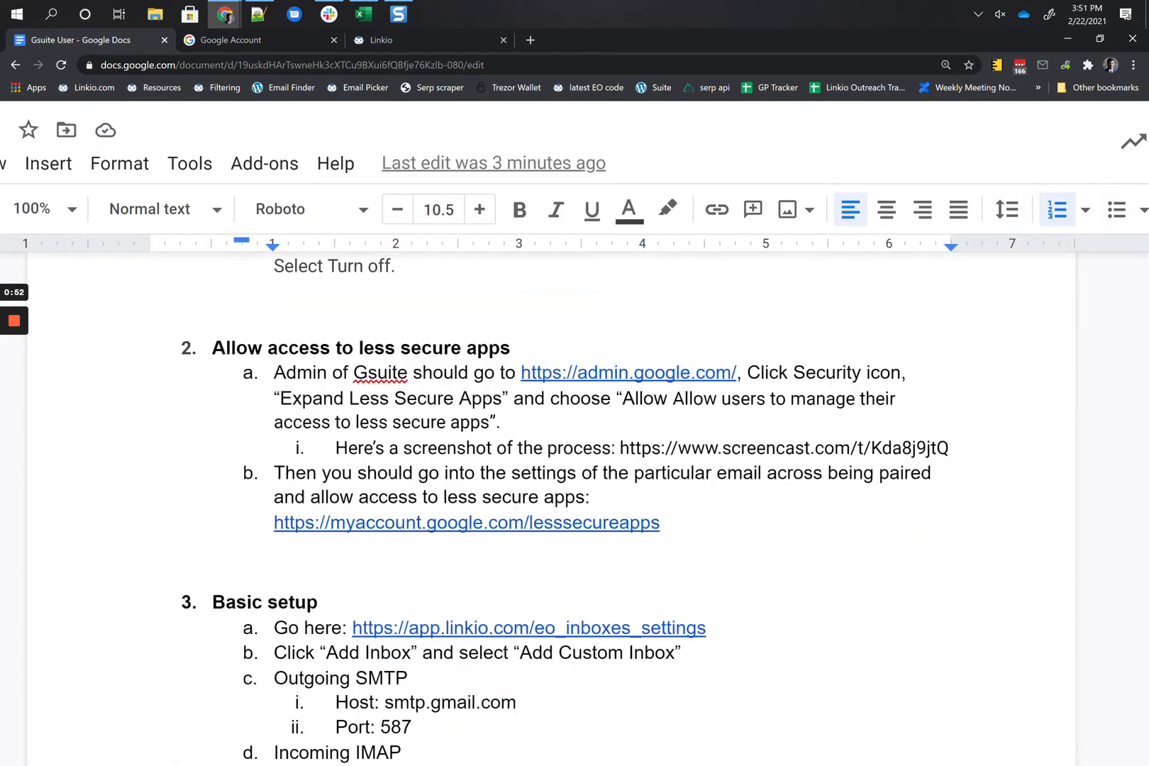
scroll(241, 323, "down", 1)
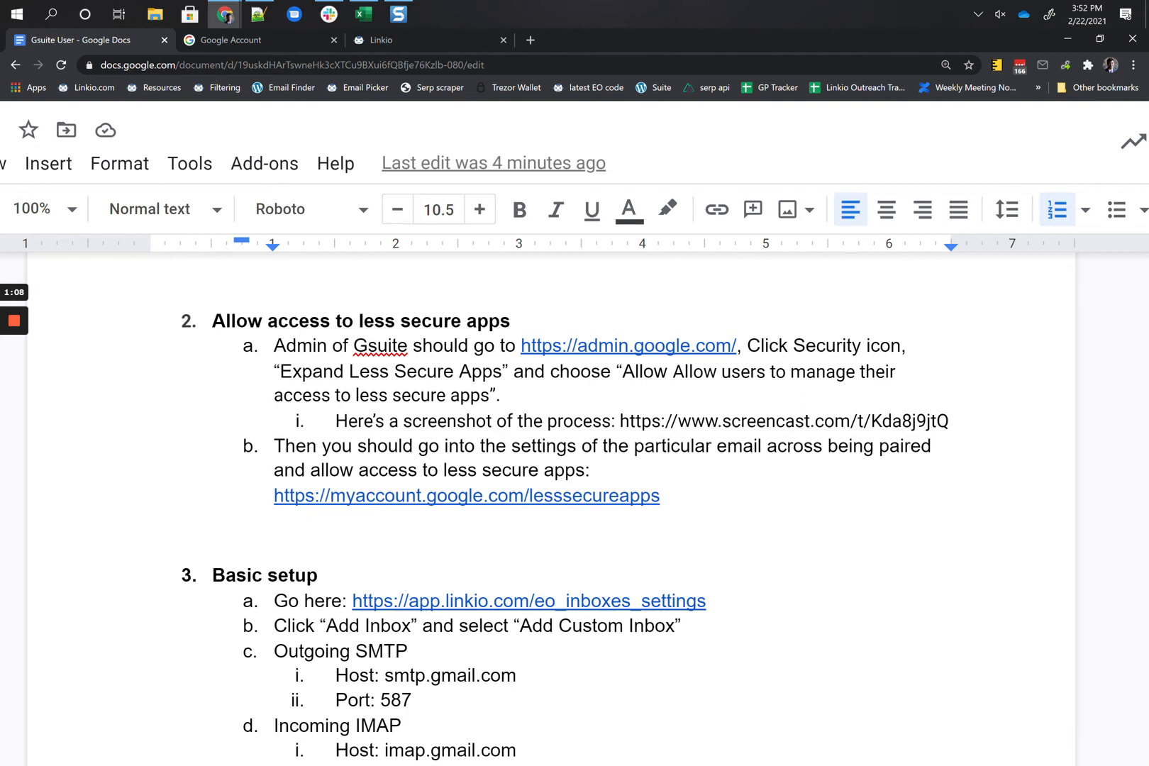
left_click(580, 347)
Step: Open the Google Admin console in a new tab under the other signed-in account
left_click(611, 379)
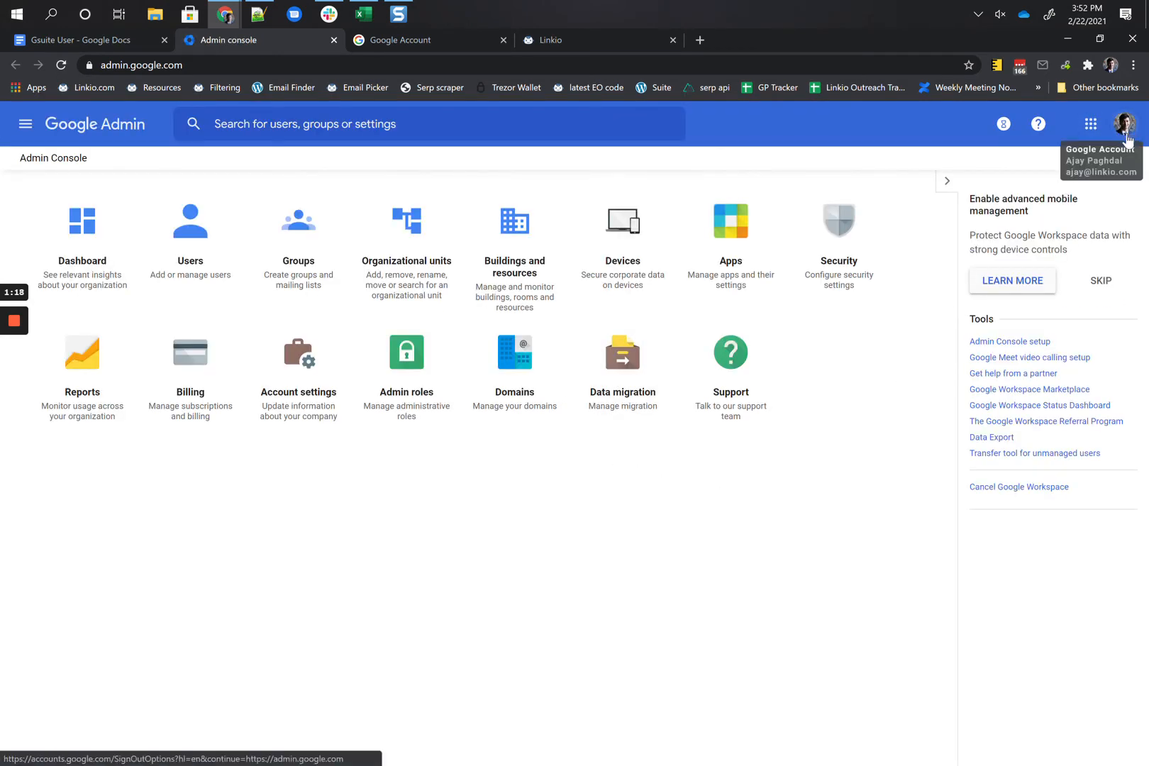
left_click(1127, 137)
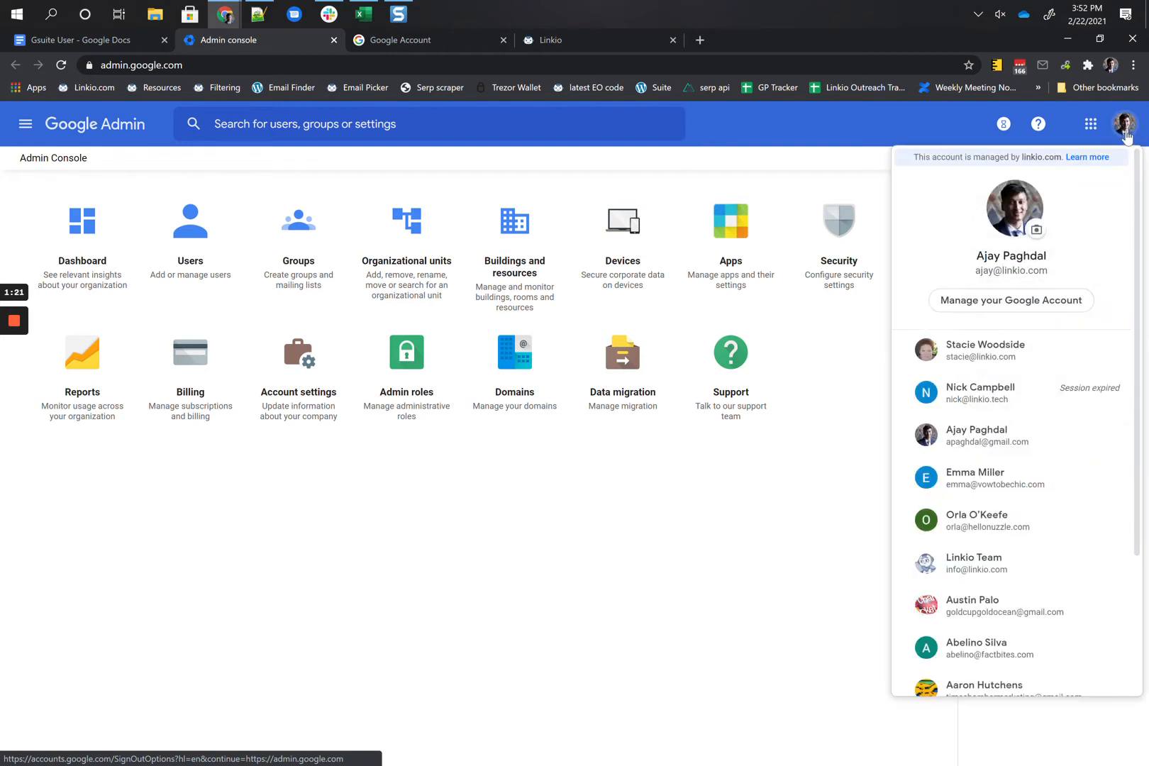
left_click(1000, 473)
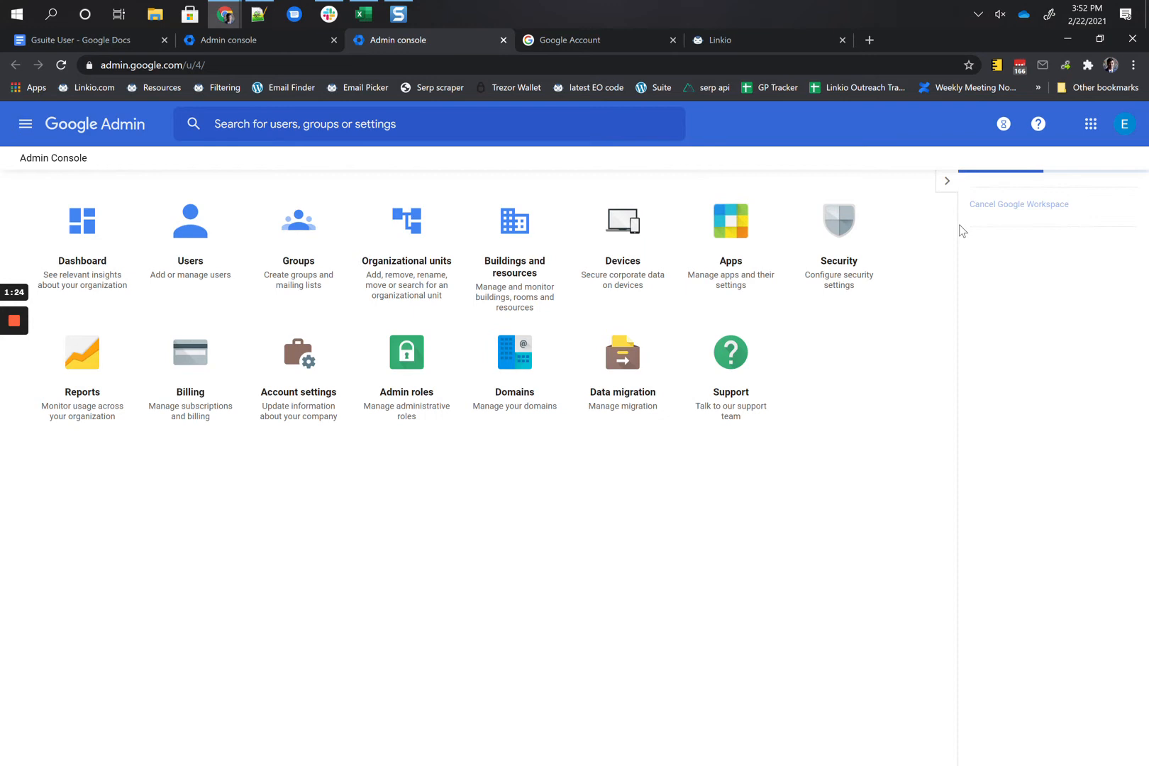
left_click(85, 42)
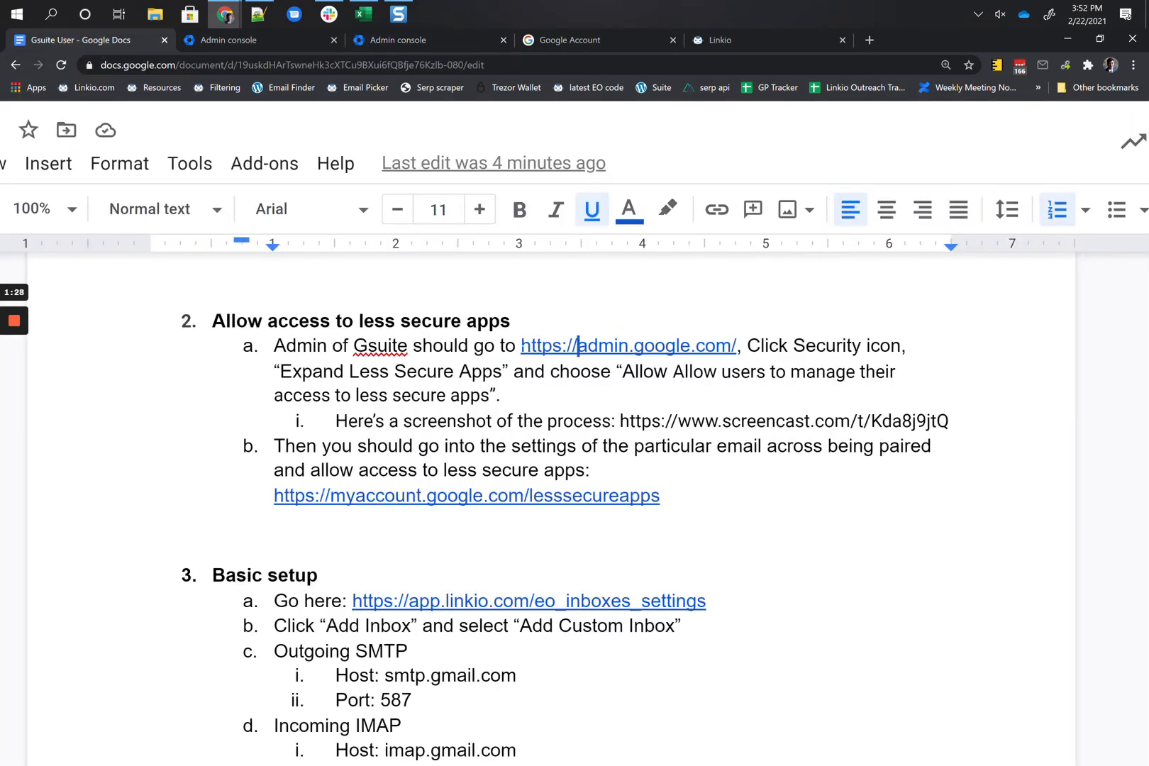
Step: Open step 2b's myaccount.google.com/lesssecureapps link in a new tab
left_click_drag(241, 345, 549, 387)
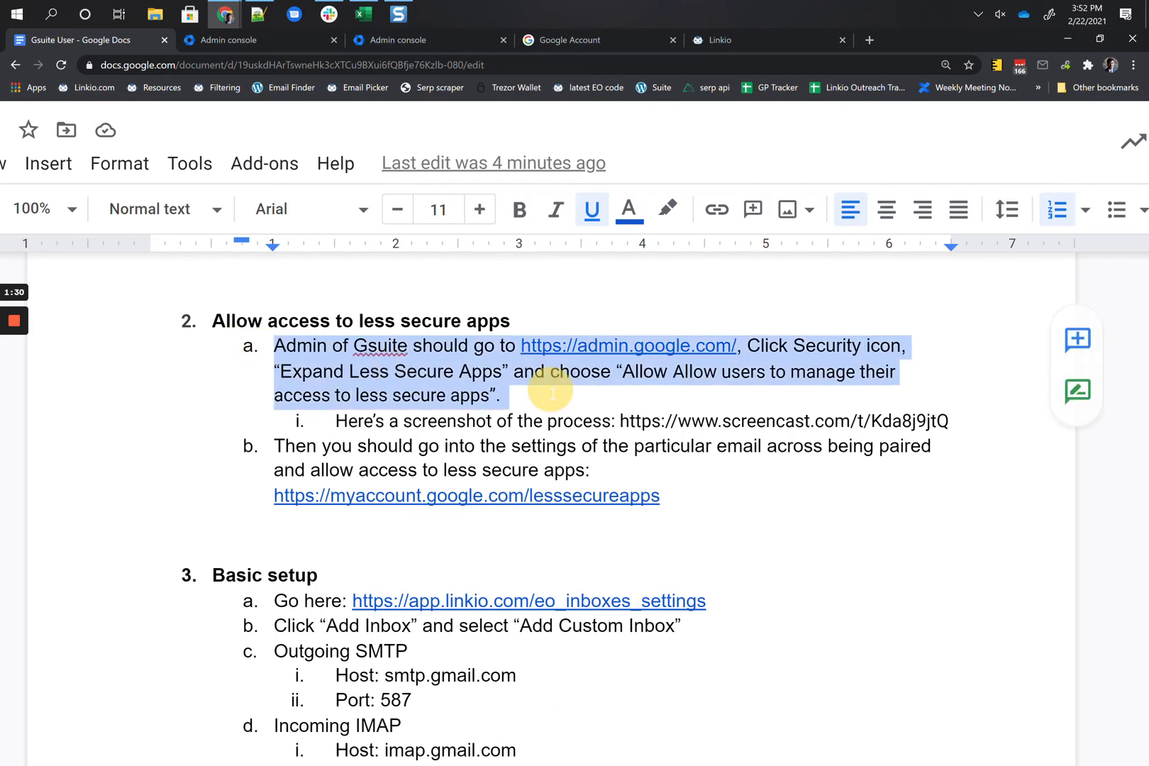
left_click(415, 496)
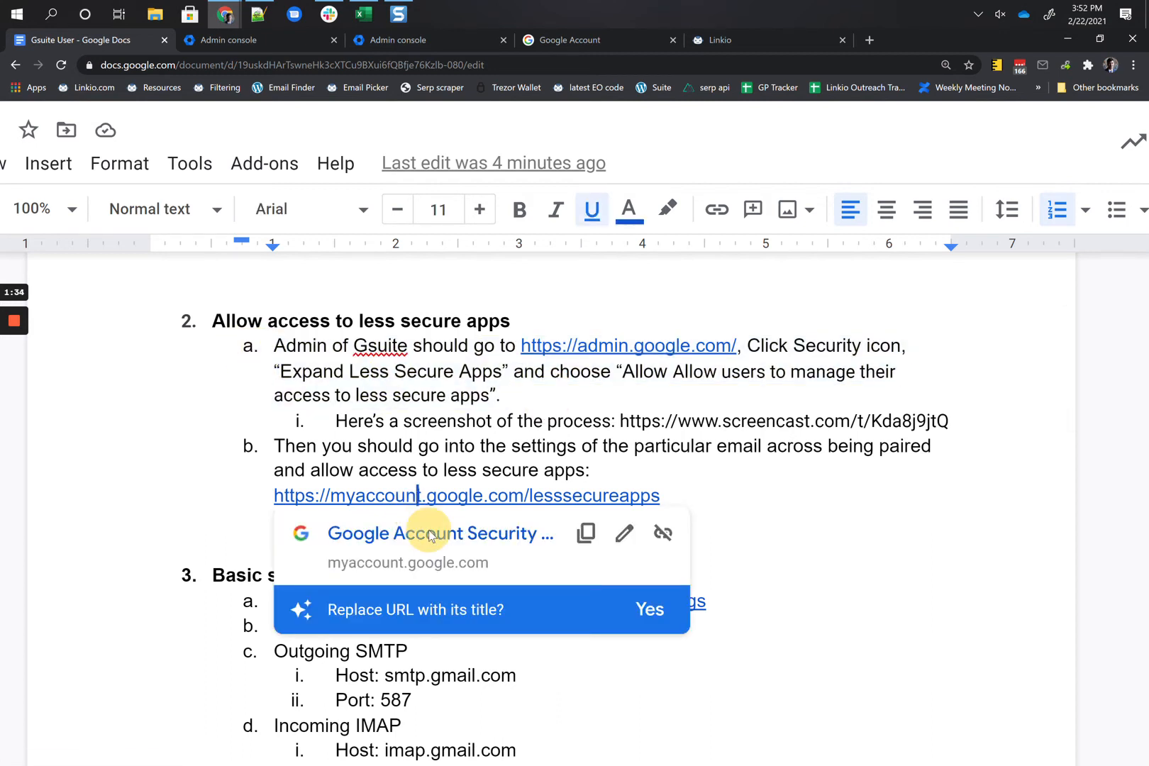
left_click(431, 533)
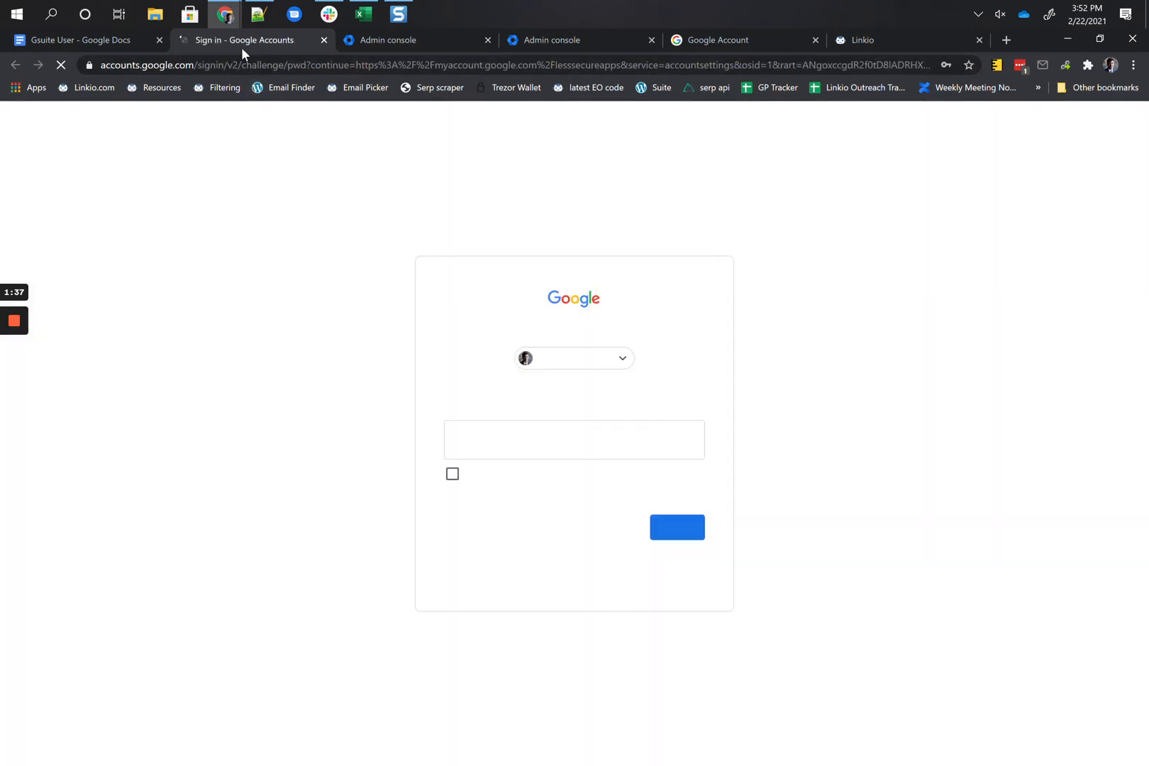
Step: Sign in as the workspace mailbox account by pasting its password
left_click(616, 362)
left_click(832, 368)
left_click(606, 362)
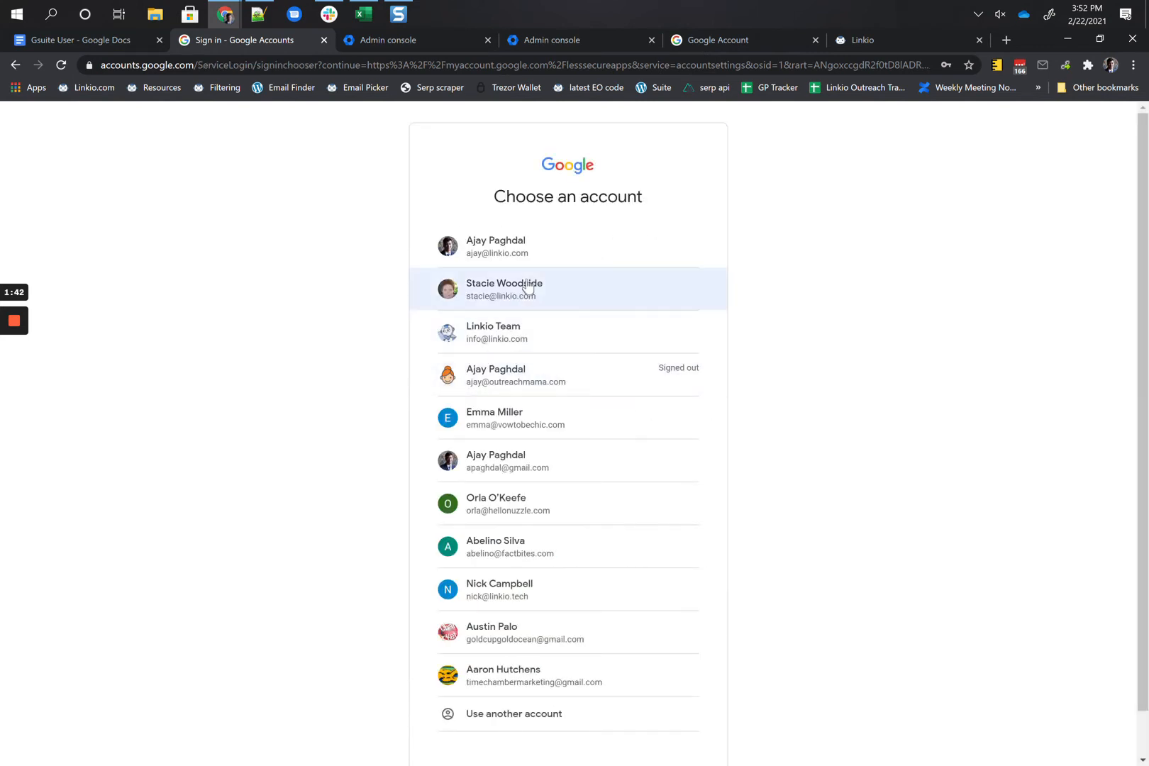
left_click(523, 424)
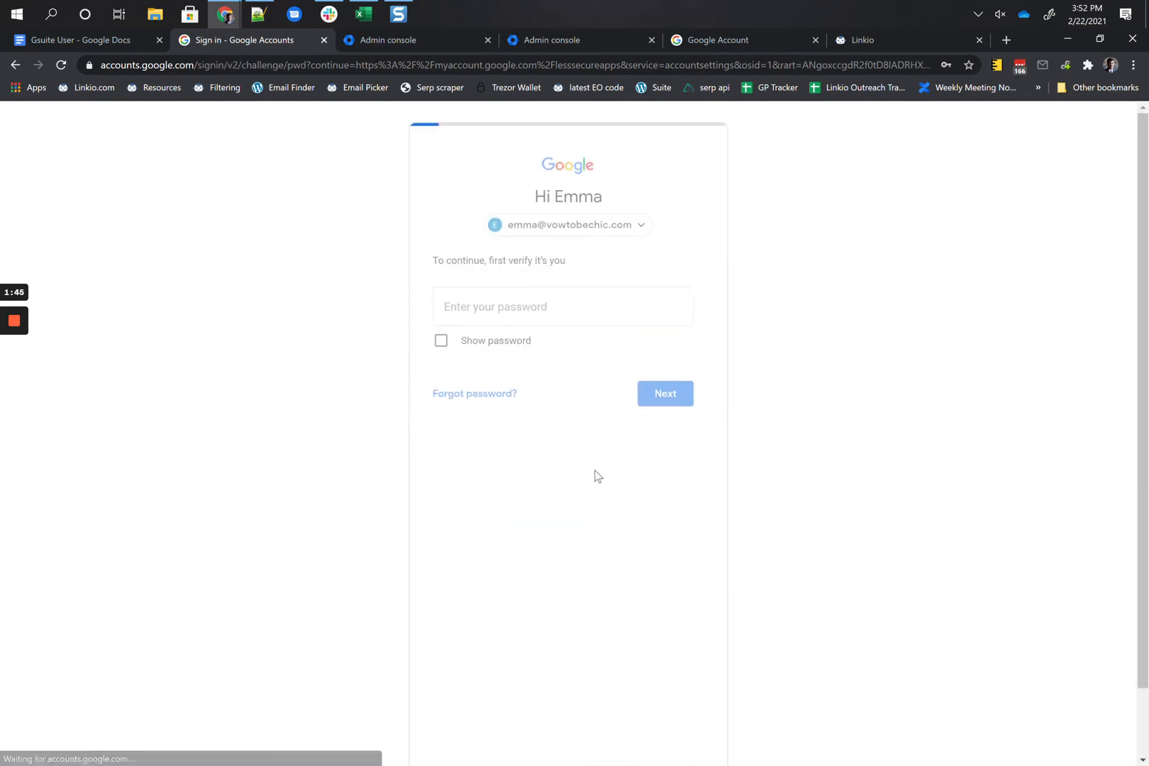
key("ctrl+v")
left_click(683, 534)
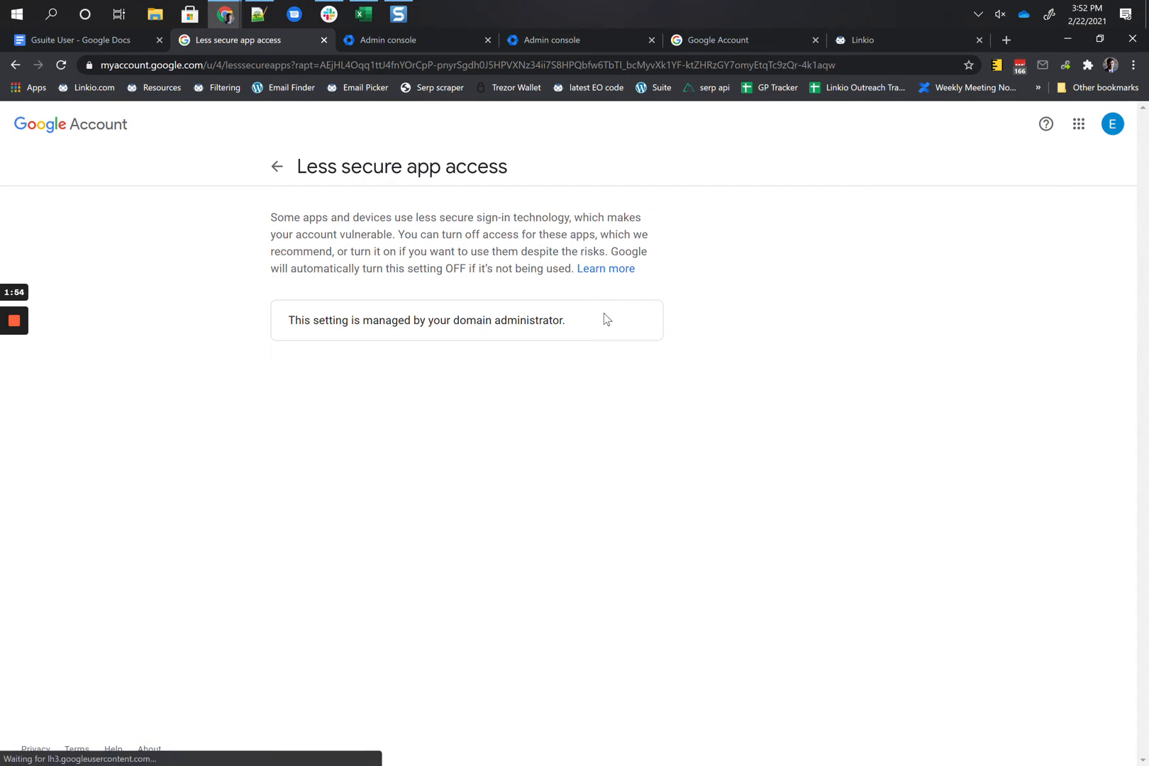
Step: Review the Less secure app access notice saying the domain administrator manages it
scroll(351, 338, "up", 5)
scroll(352, 338, "up", 1)
triple_click(278, 278)
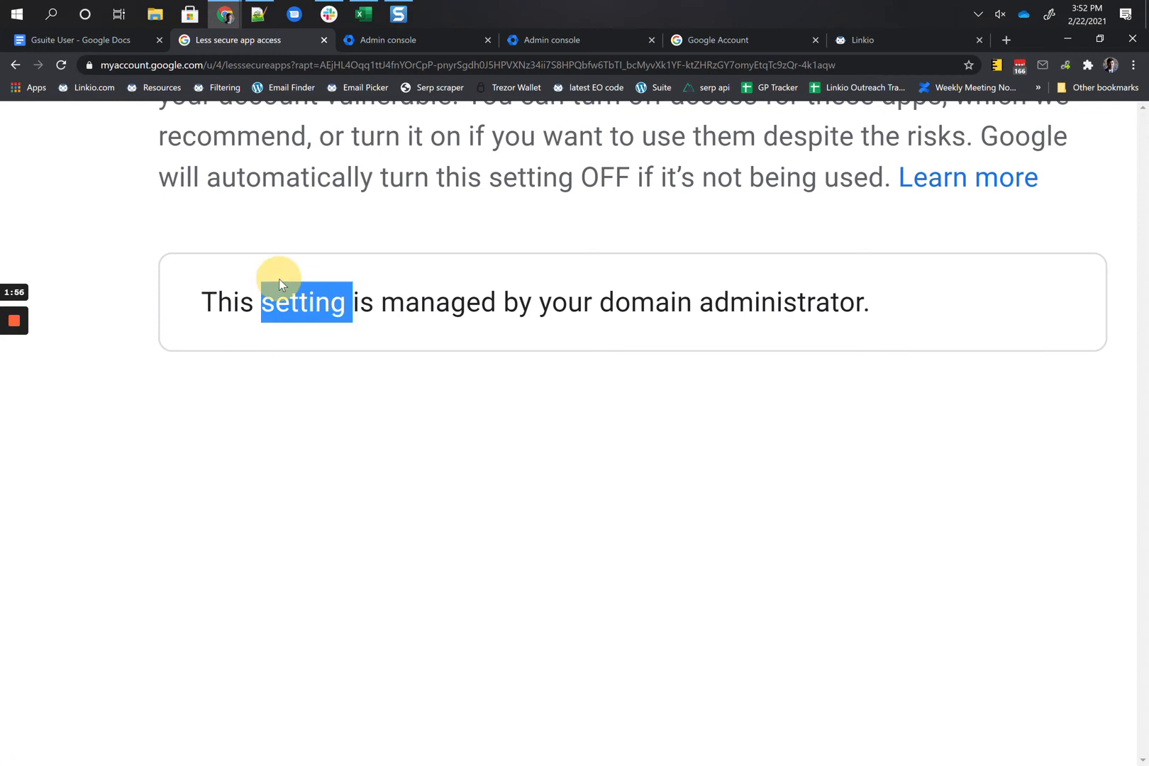
left_click(423, 316)
scroll(423, 315, "down", 5)
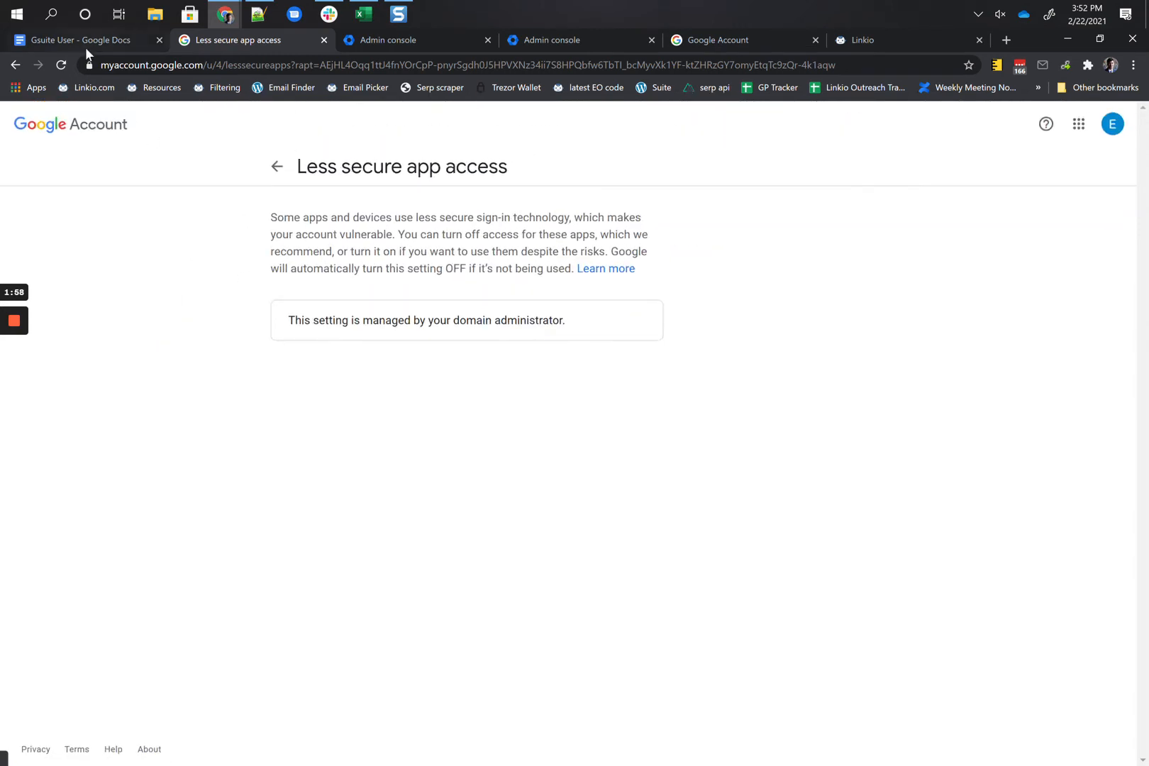
left_click(89, 41)
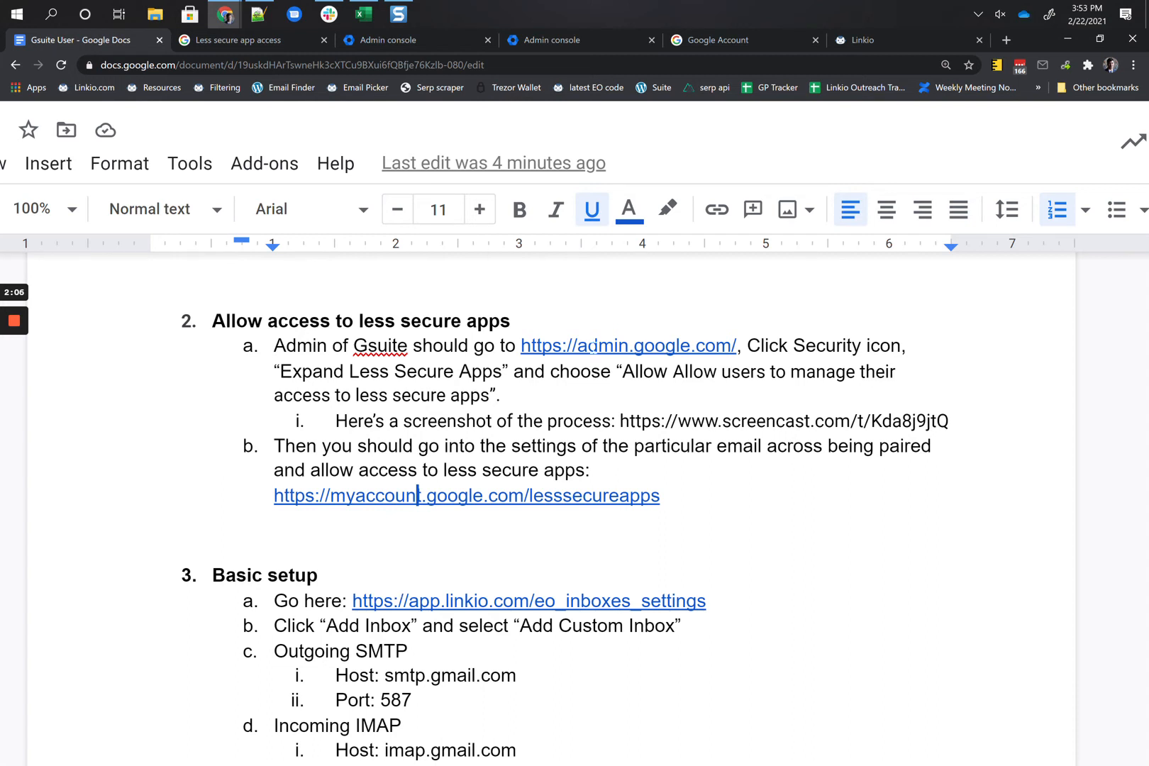
left_click_drag(582, 346, 628, 344)
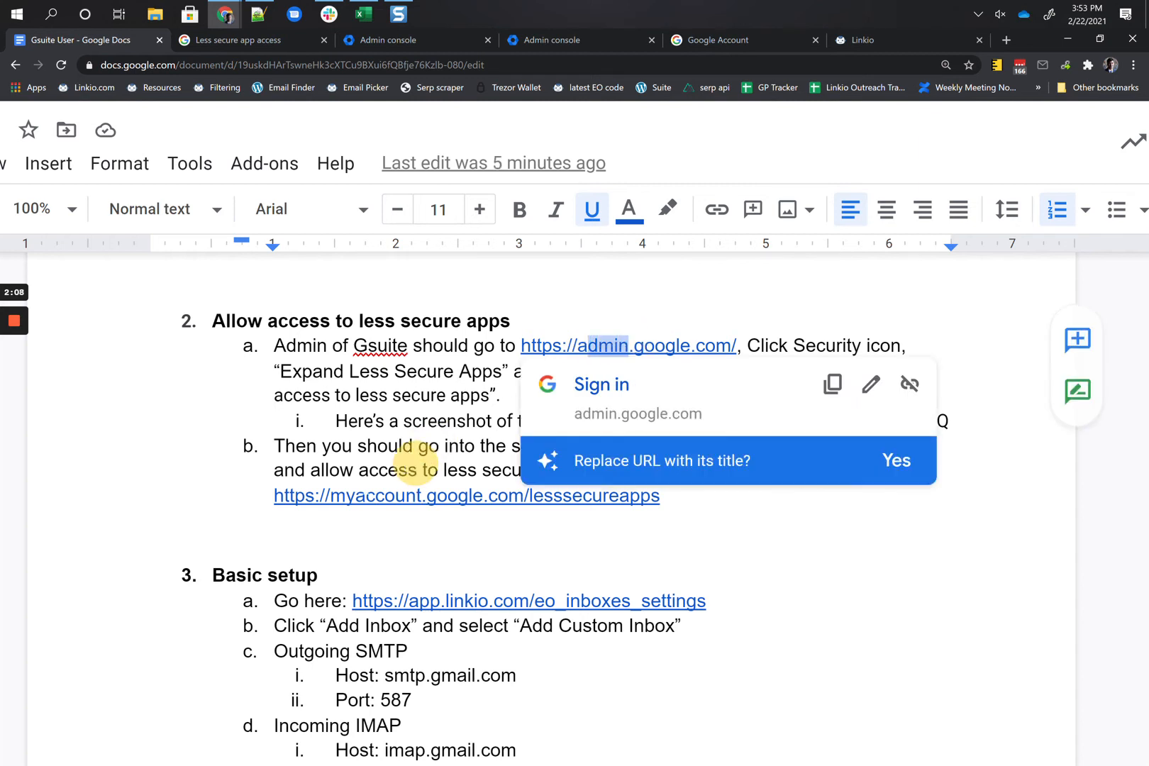
left_click_drag(330, 496, 437, 495)
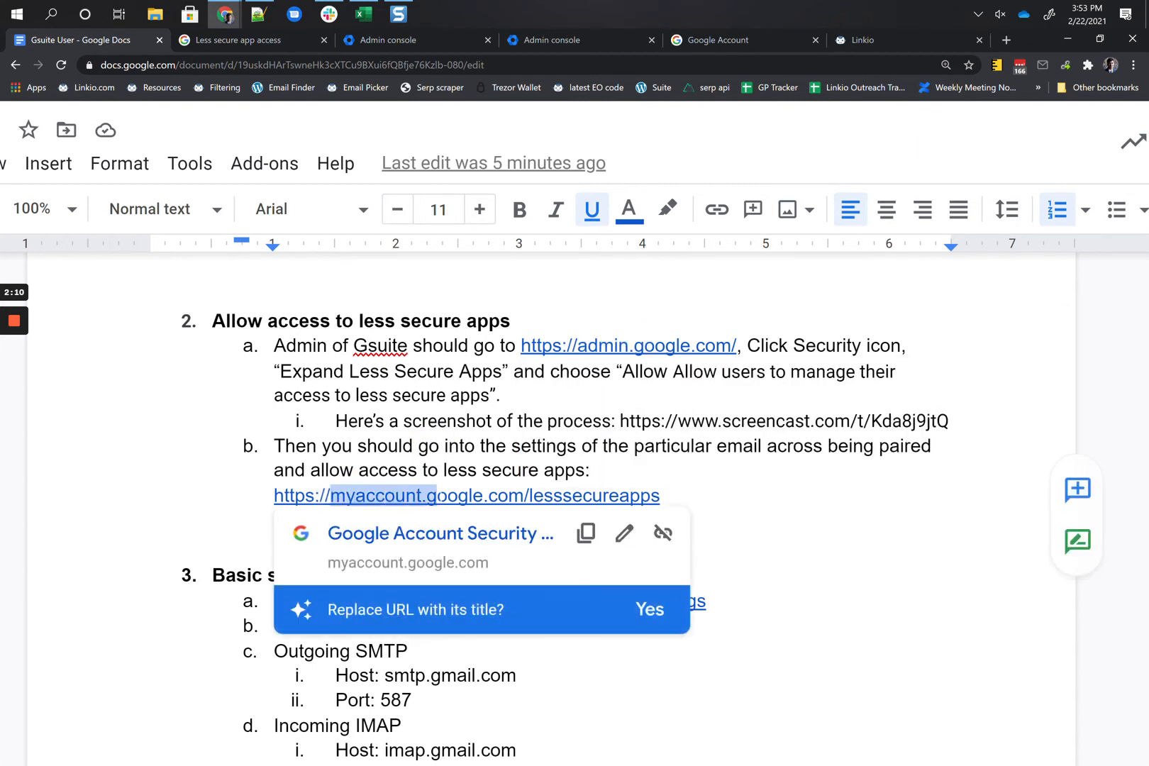
left_click(470, 471)
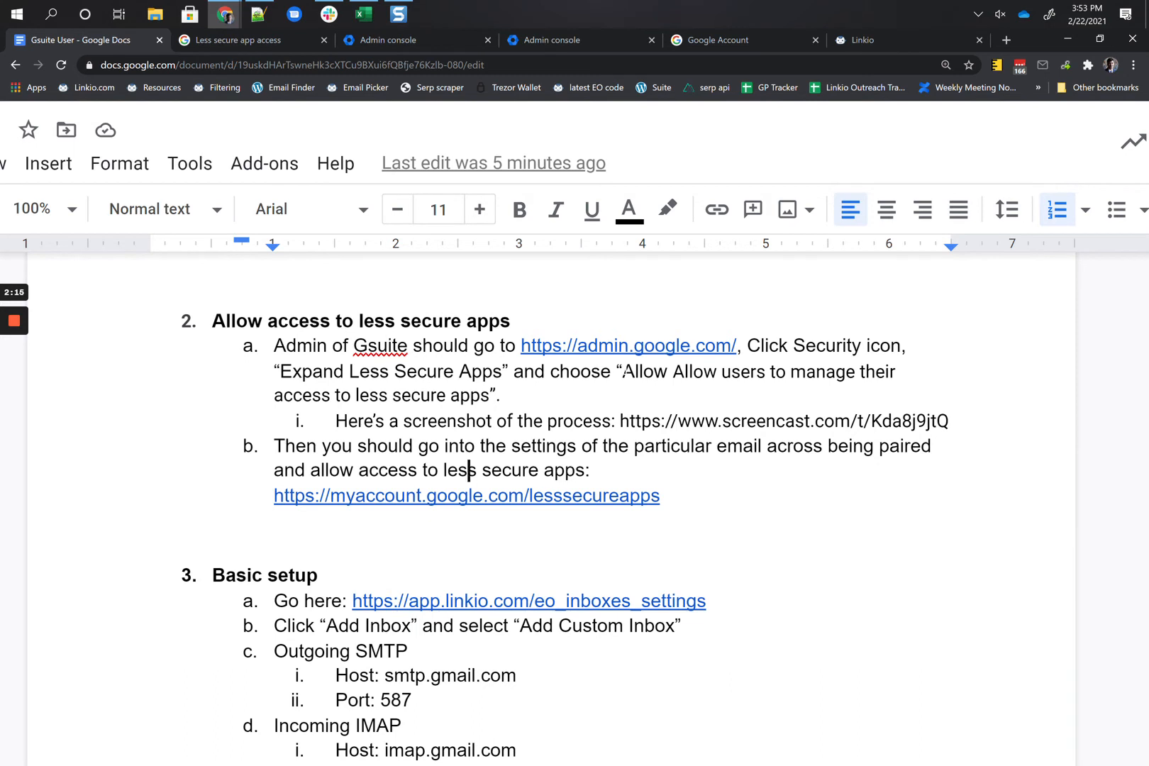
left_click(608, 345)
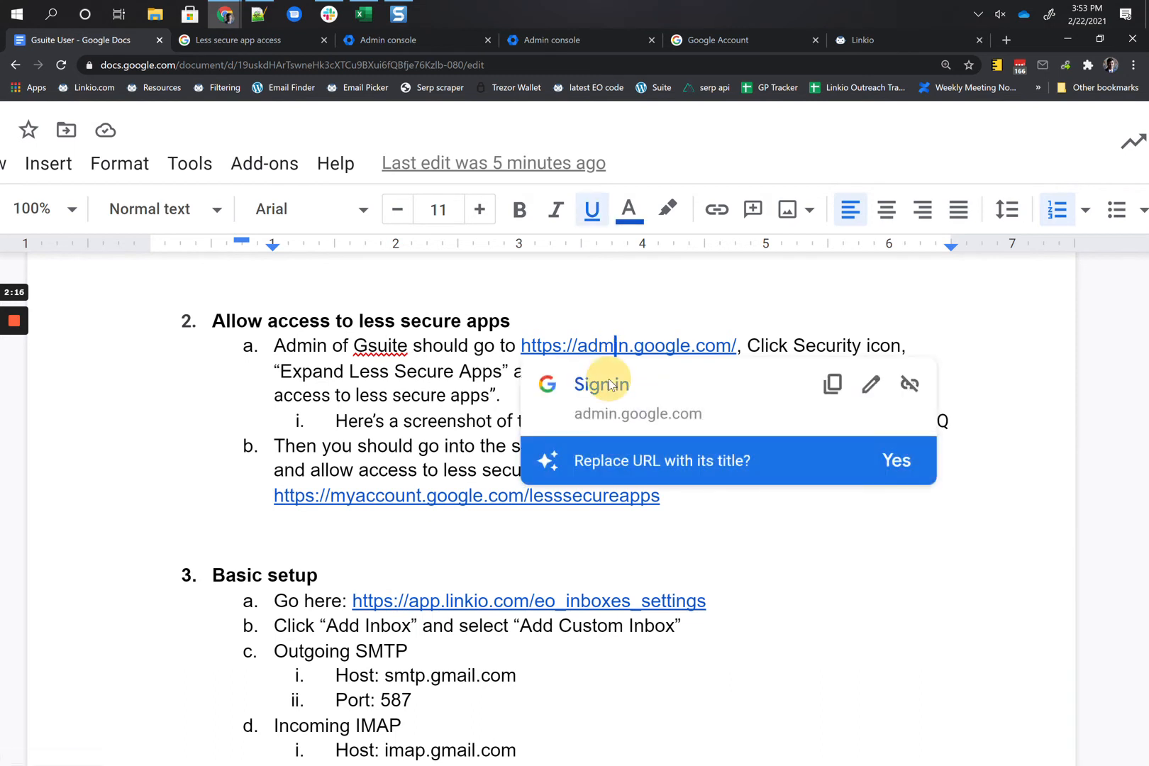
left_click(622, 374)
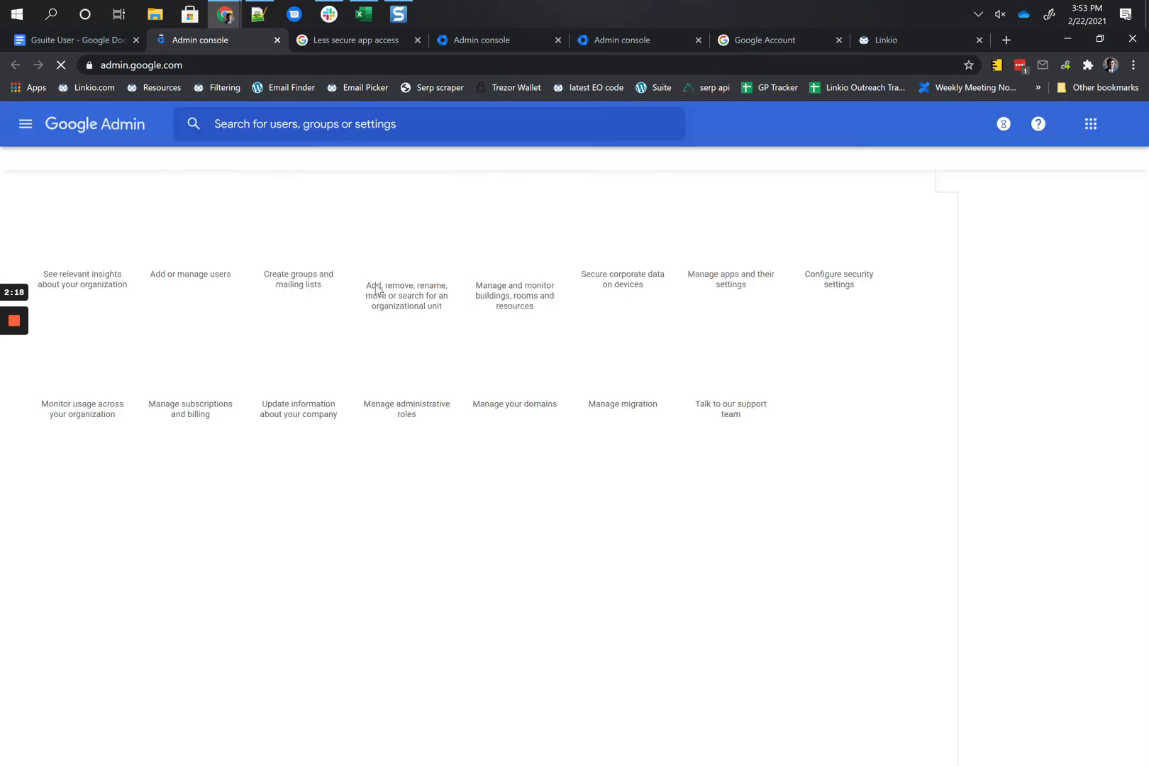
Step: As the domain admin, set Security > Less secure apps to 'Allow users to manage their access' and save
left_click(1125, 123)
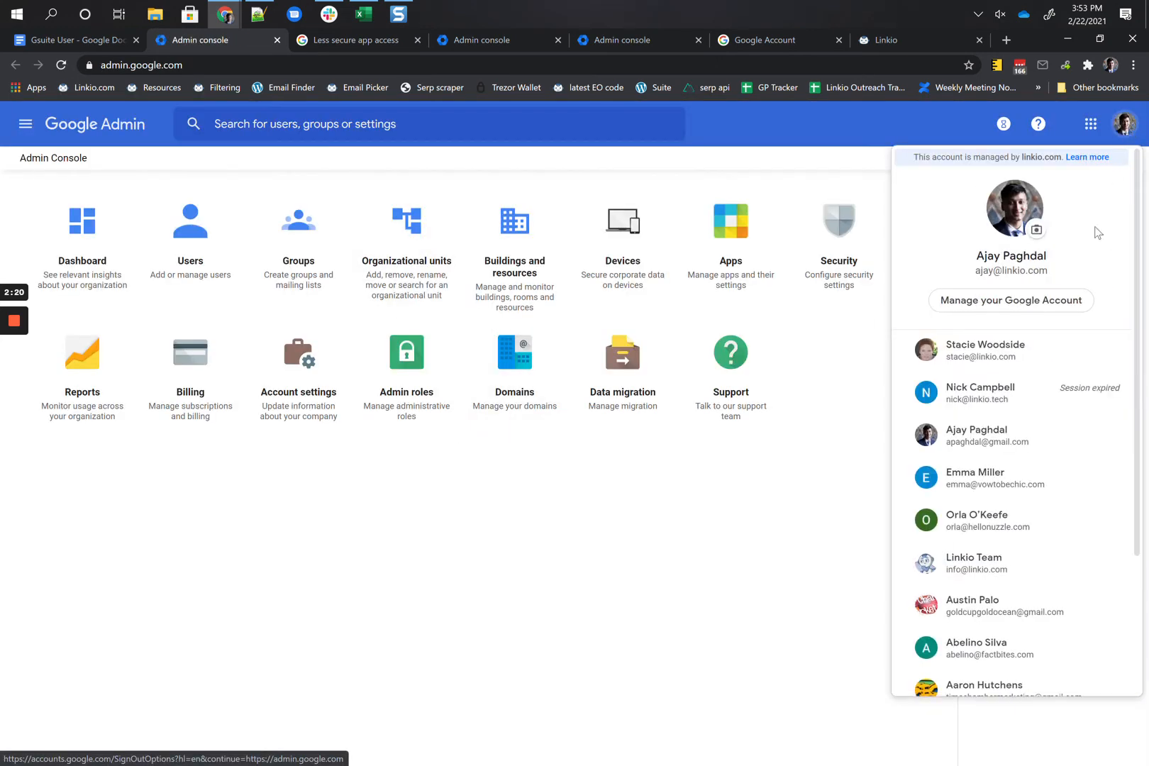
left_click(1011, 480)
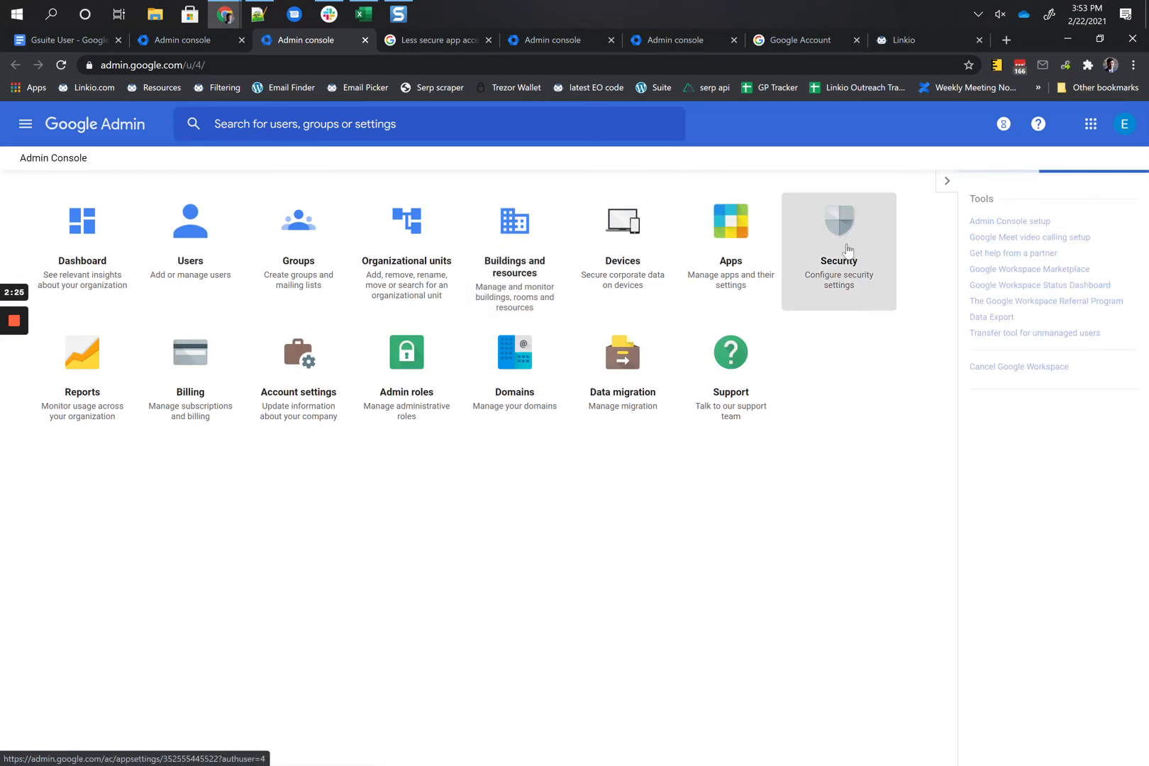
left_click(844, 258)
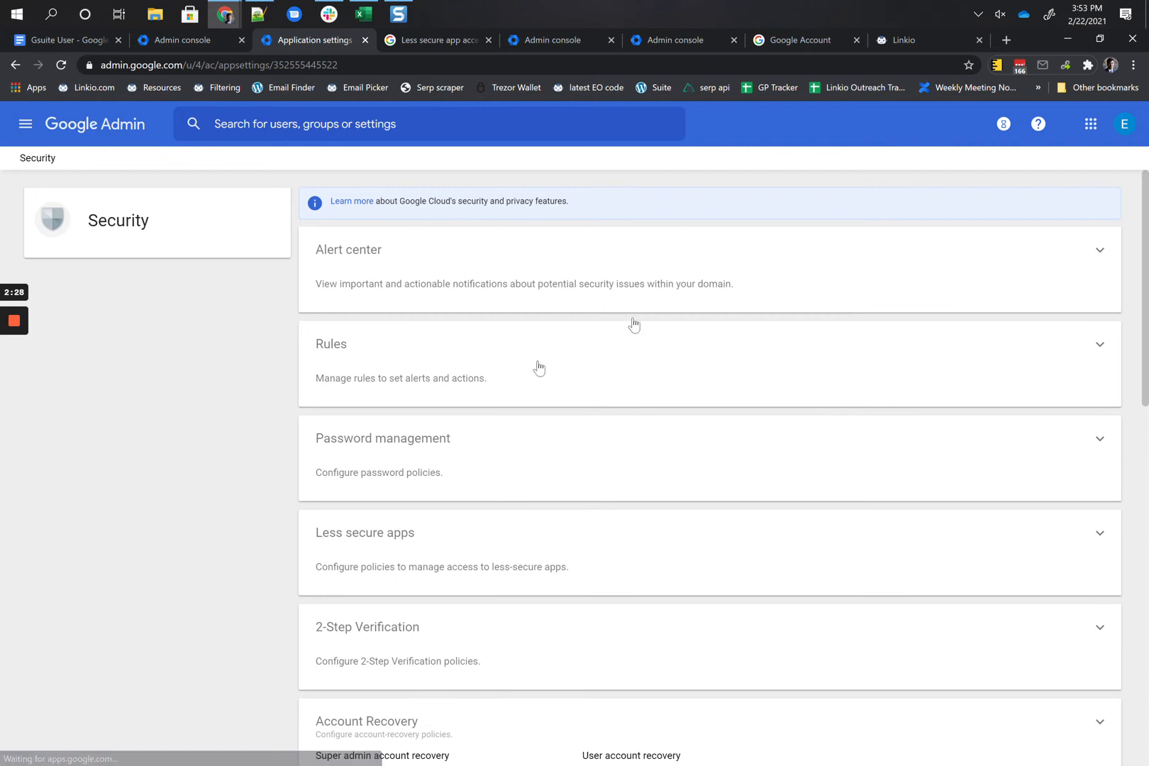
left_click(356, 539)
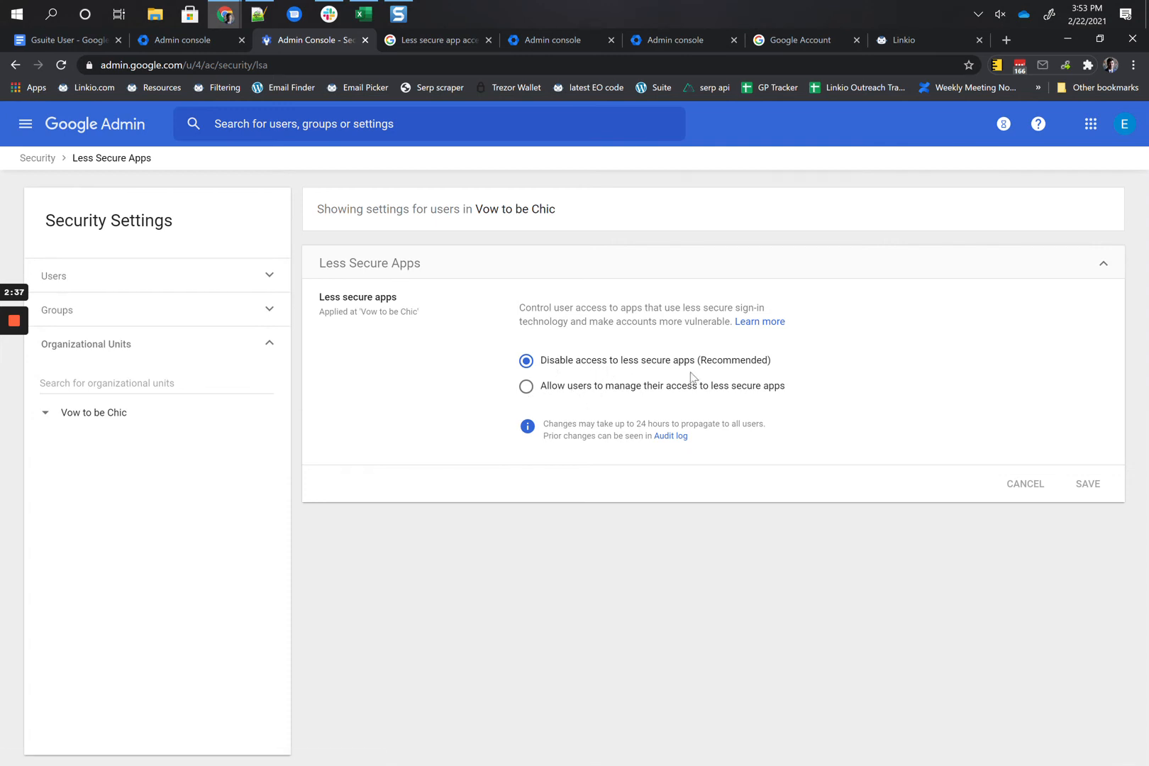
left_click(529, 387)
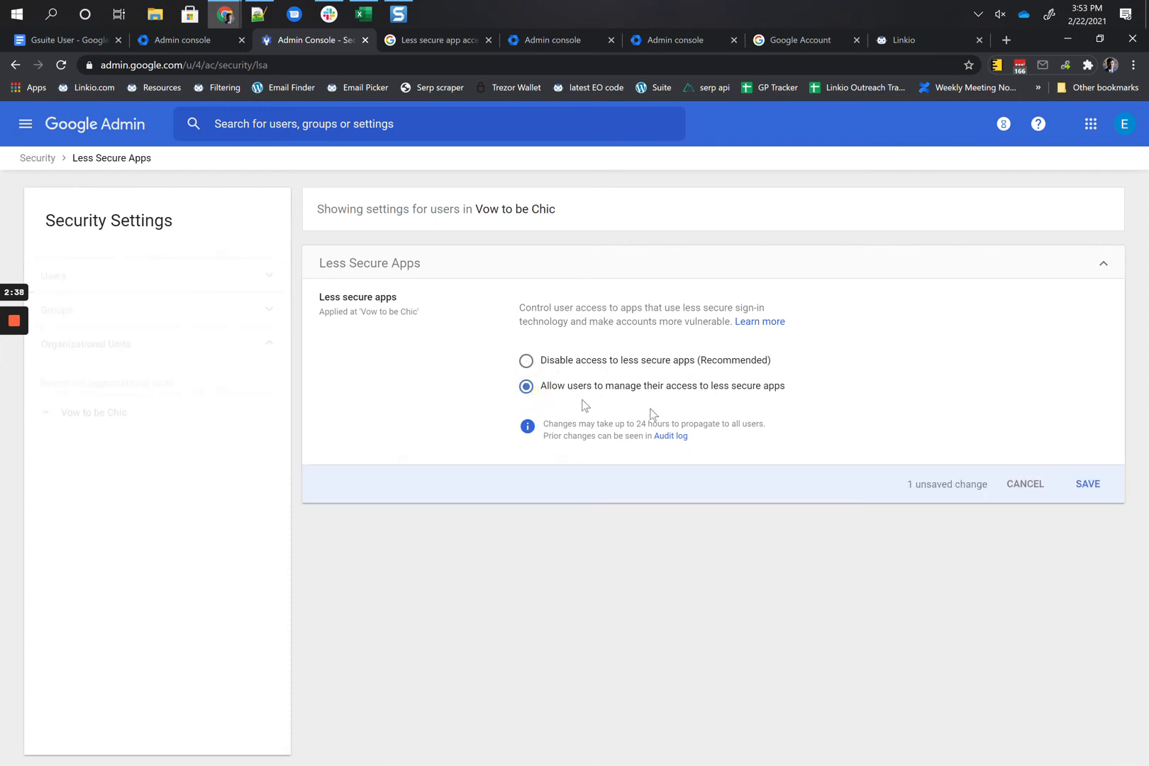
left_click(1081, 484)
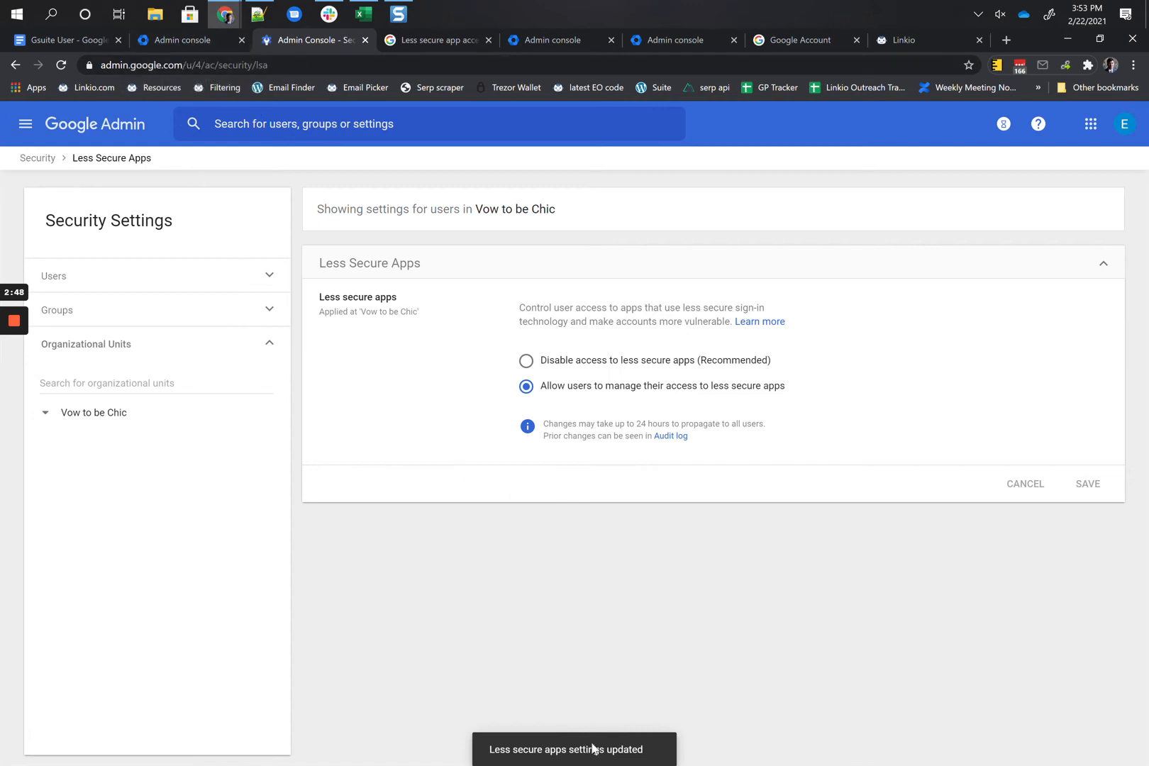
Step: Open step 2b's lesssecureapps link from the Gsuite User doc, reaching Google sign-in
left_click(87, 41)
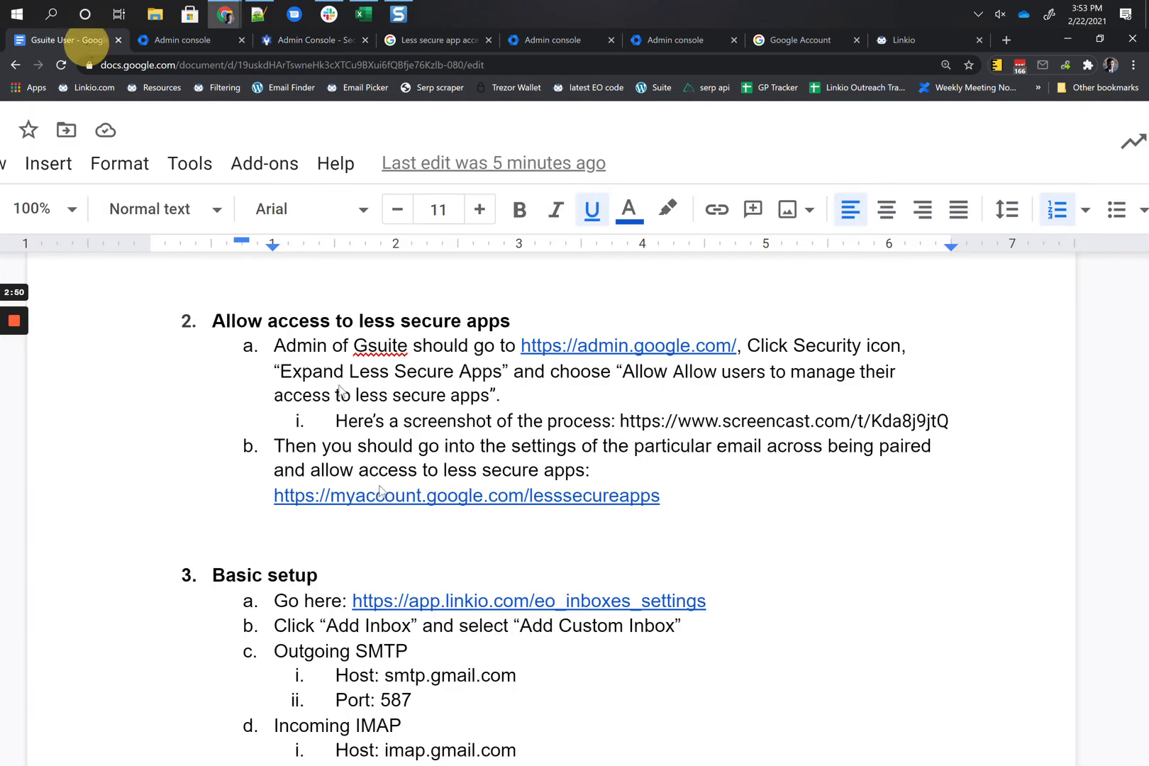
left_click(426, 495)
left_click(421, 525)
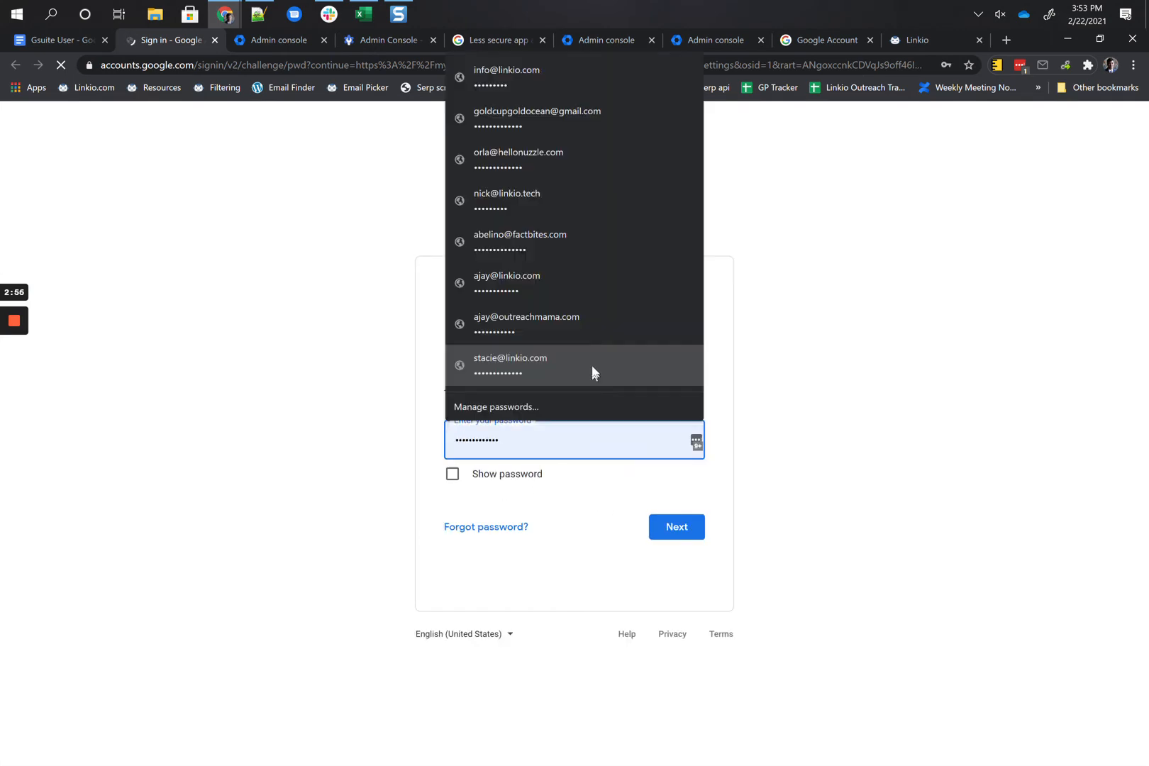
left_click(780, 374)
Step: Sign in as the paired mailbox account with its saved password
left_click(537, 364)
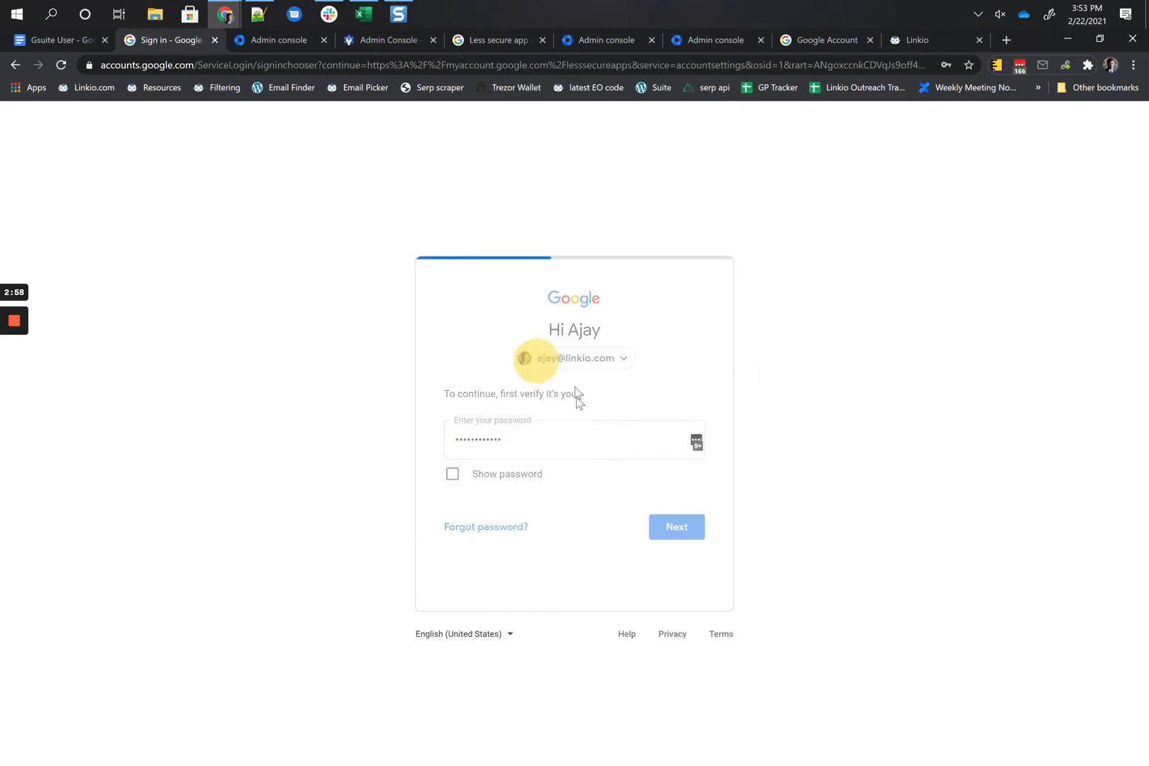
left_click(512, 424)
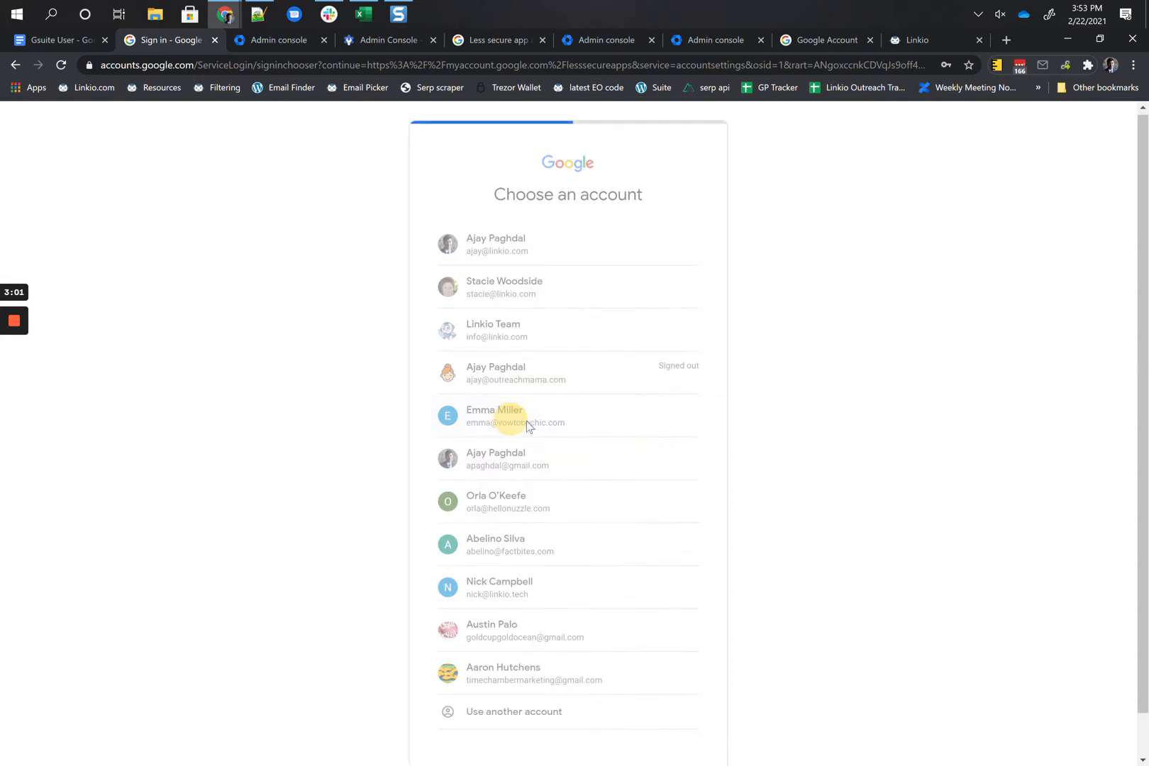
left_click(675, 521)
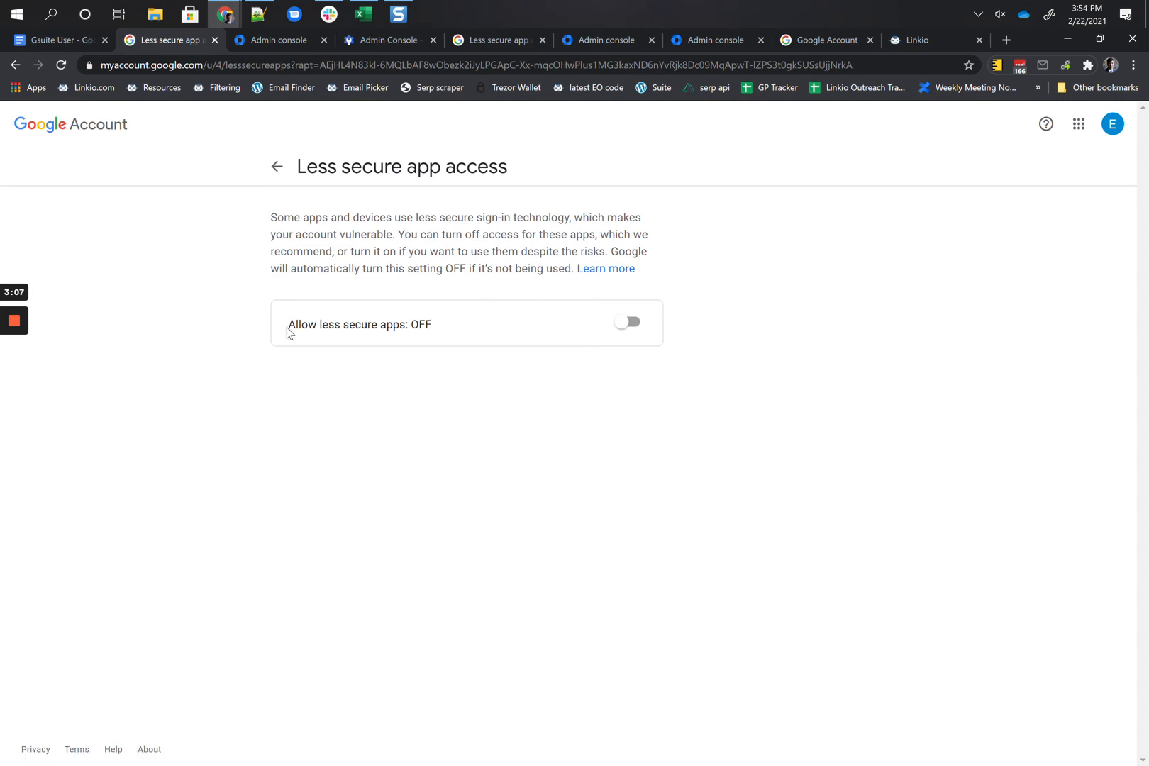
Step: Switch the 'Allow less secure apps' toggle ON
scroll(286, 328, "up", 5)
scroll(286, 329, "up", 1)
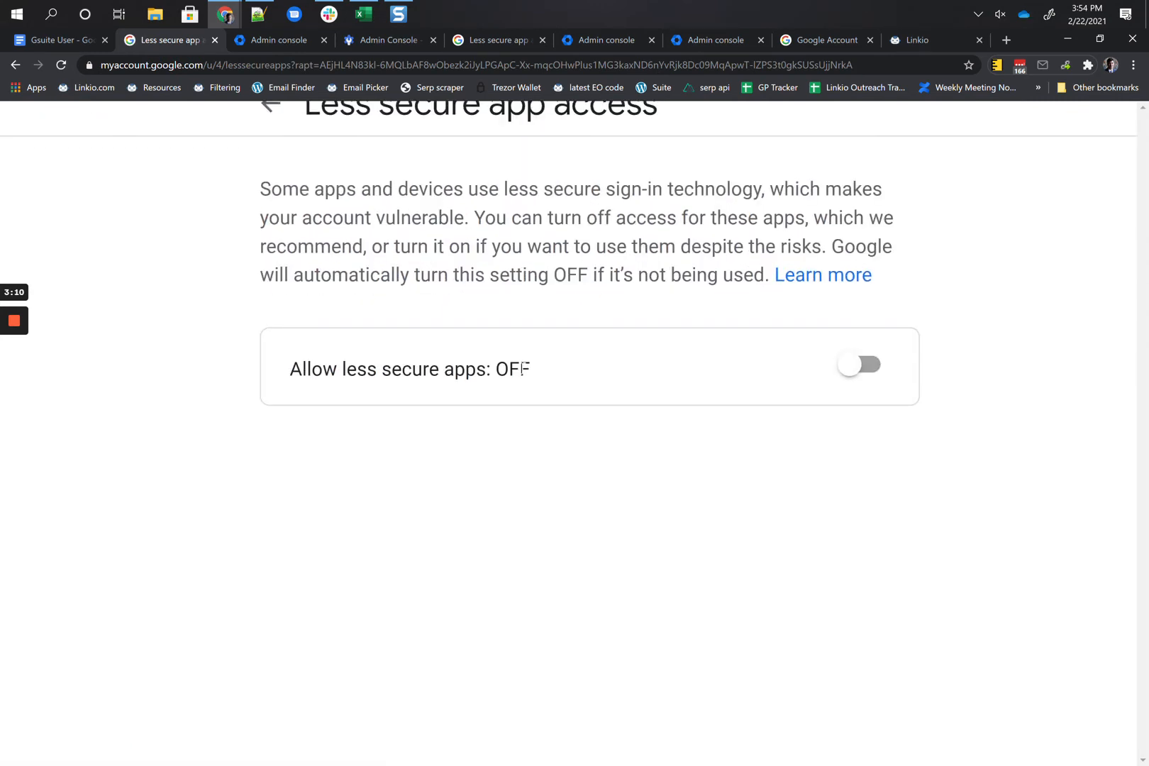
scroll(633, 367, "down", 4)
left_click(626, 322)
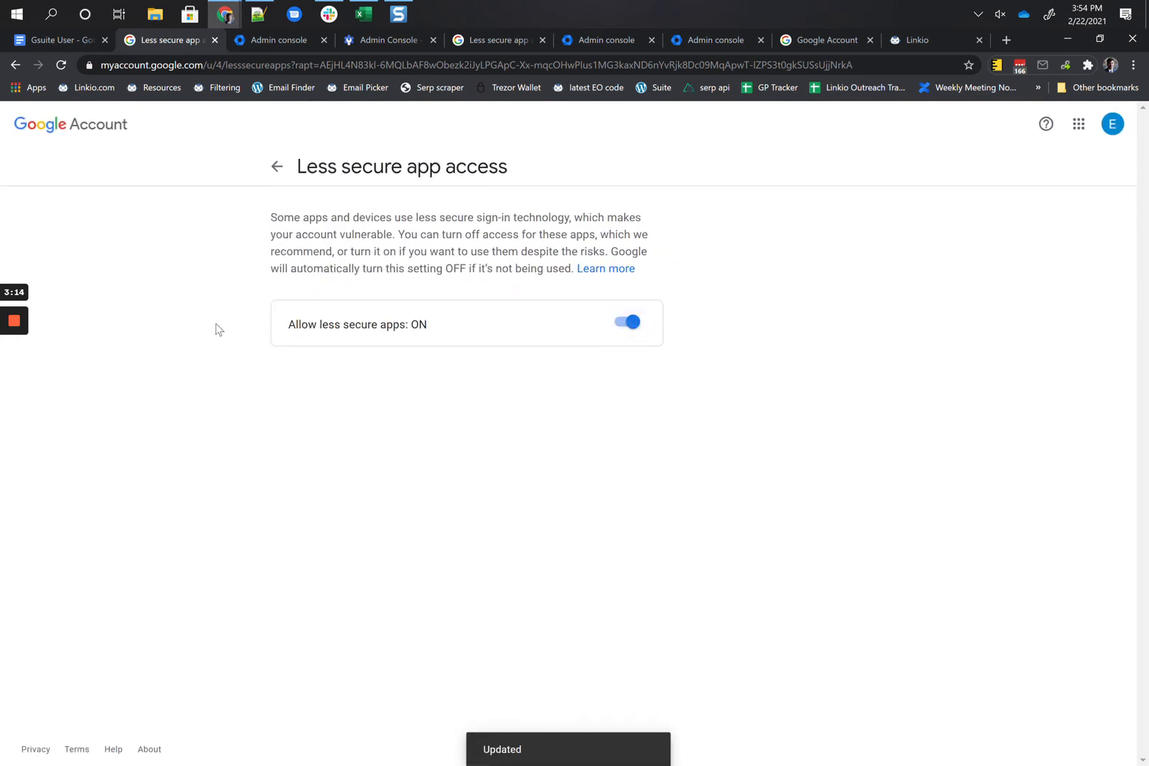
Step: Scroll through the Basic setup steps in the Google Docs instructions document
left_click(38, 36)
scroll(574, 496, "down", 3)
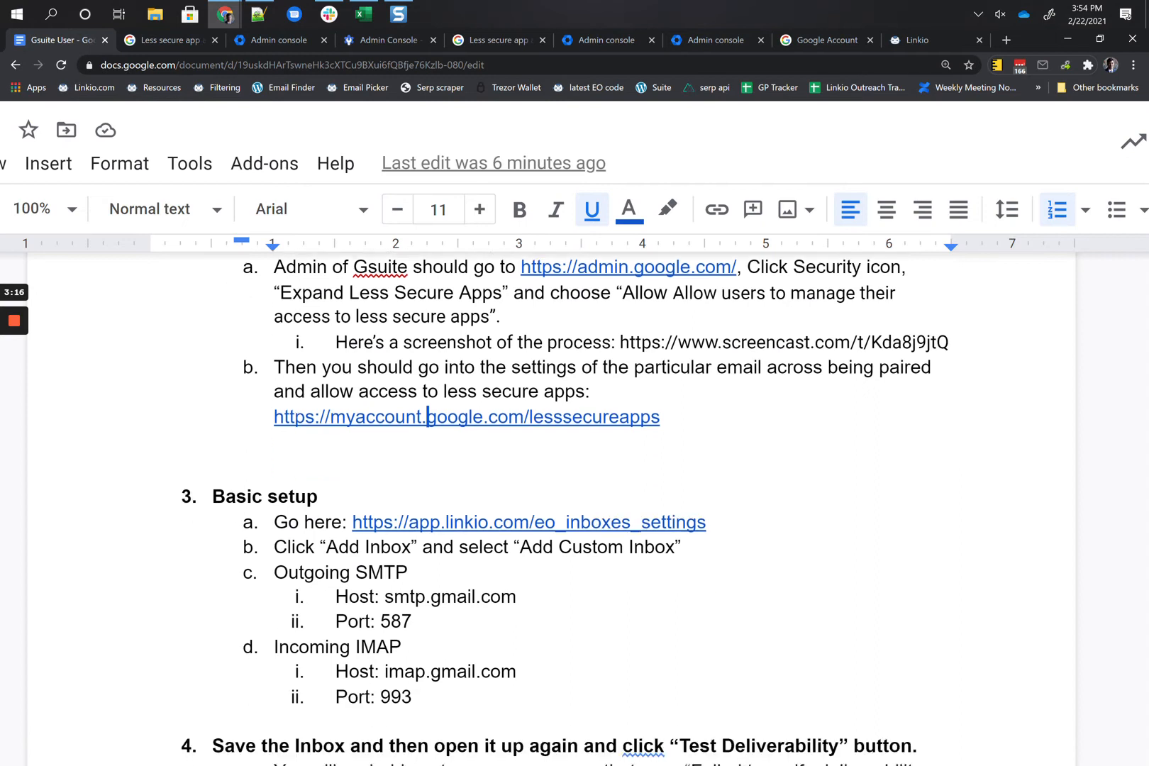
scroll(575, 496, "up", 5)
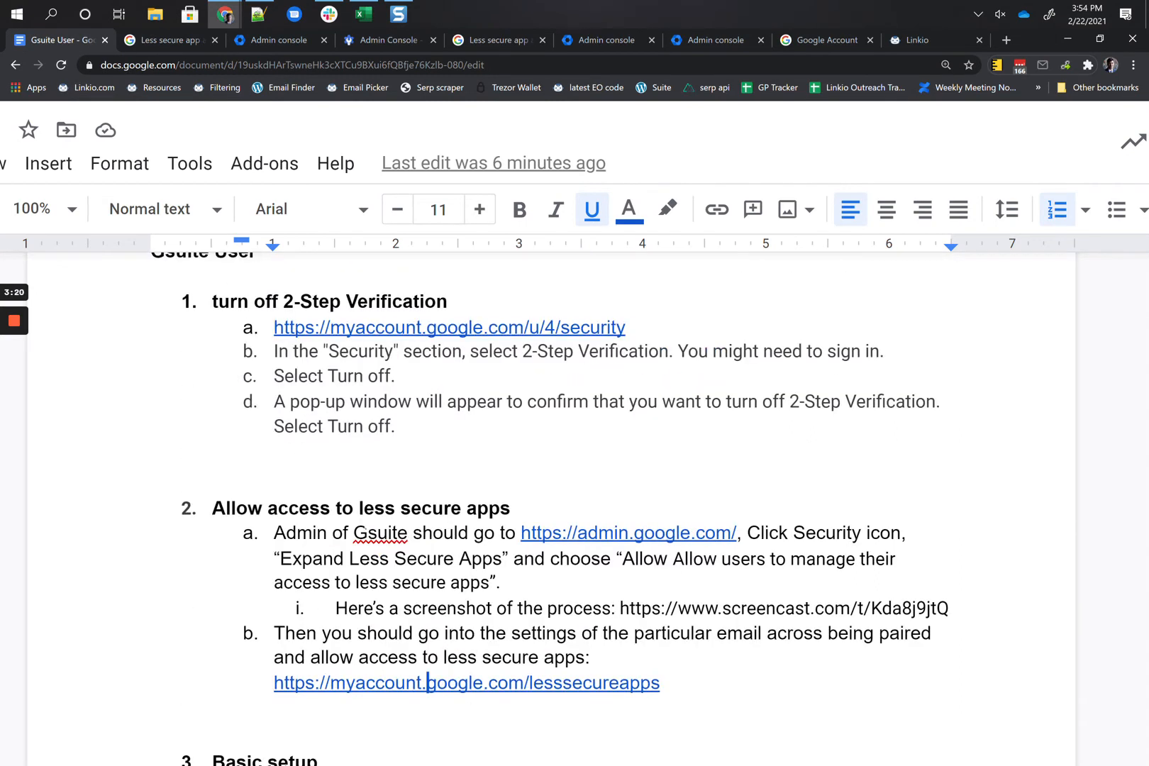
scroll(370, 533, "down", 5)
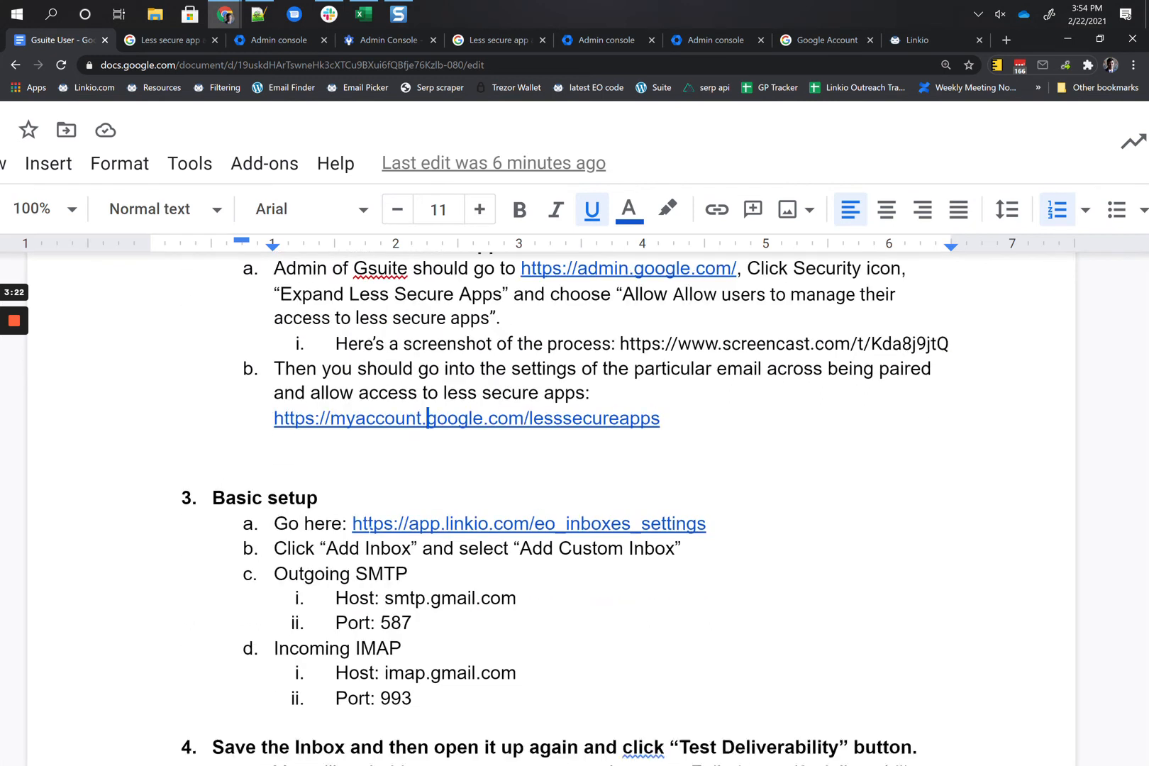
scroll(370, 533, "down", 1)
Step: Open the Linkio inbox settings link and move Linkio into its own full-size window
left_click(448, 351)
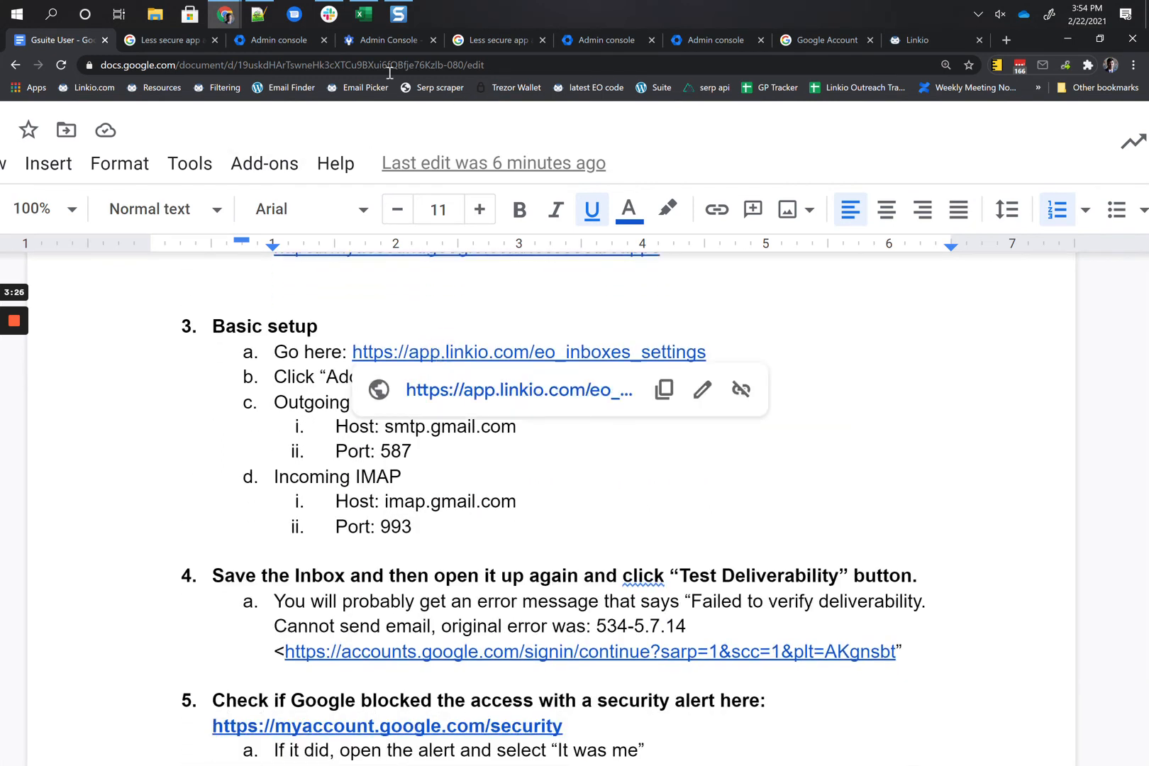
left_click_drag(917, 50, 177, 47)
left_click_drag(178, 43, 182, 44)
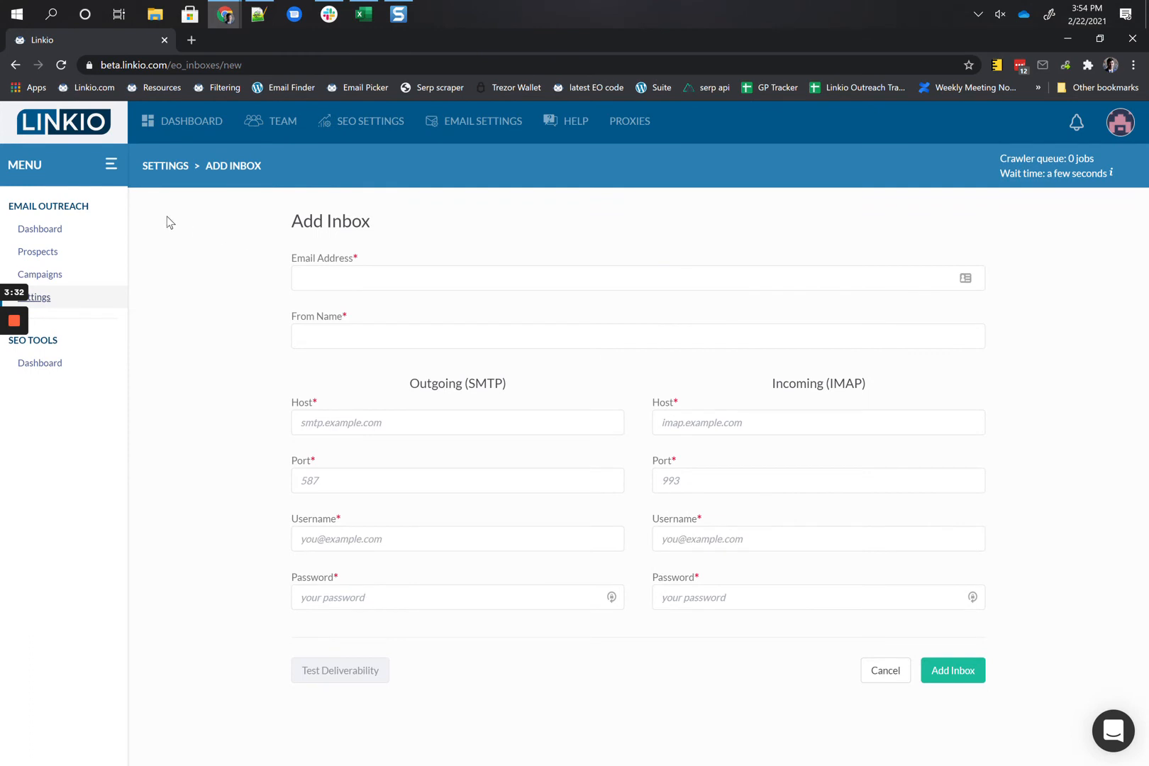
Step: From Linkio's Inboxes list start a custom SMTP/IMAP inbox, with the window shrunk beside the document
left_click(53, 296)
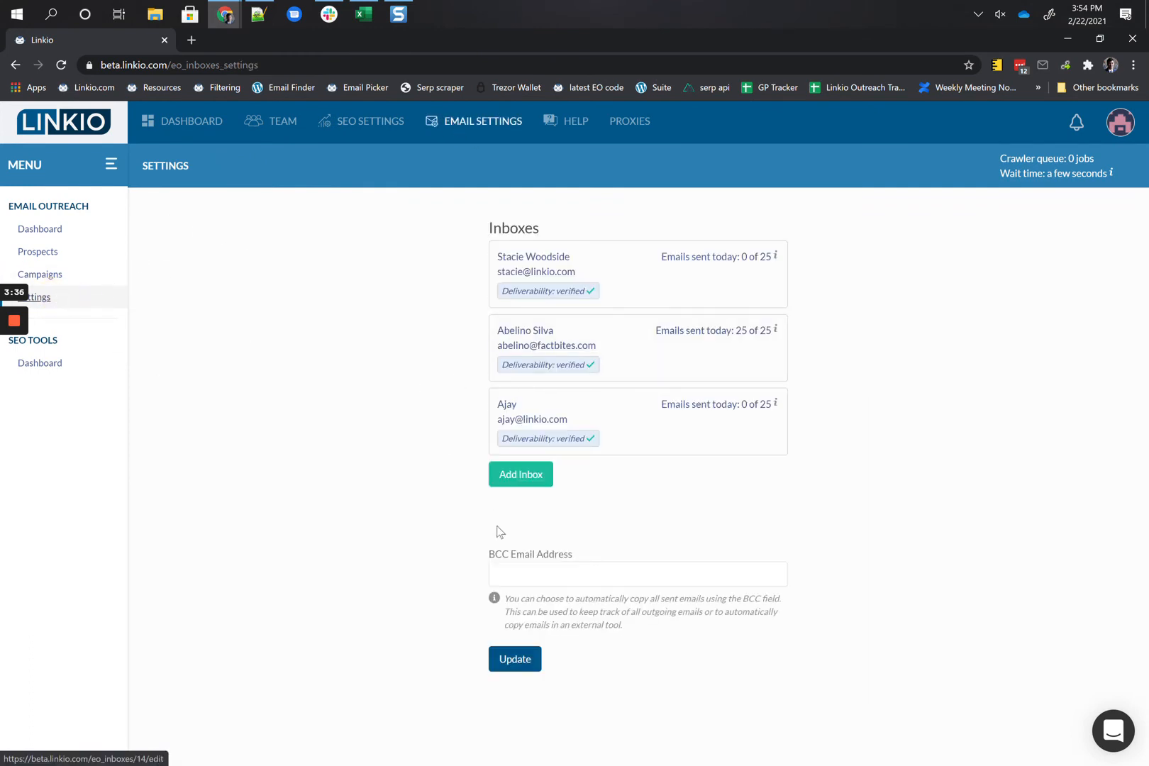
left_click(521, 475)
left_click(480, 224)
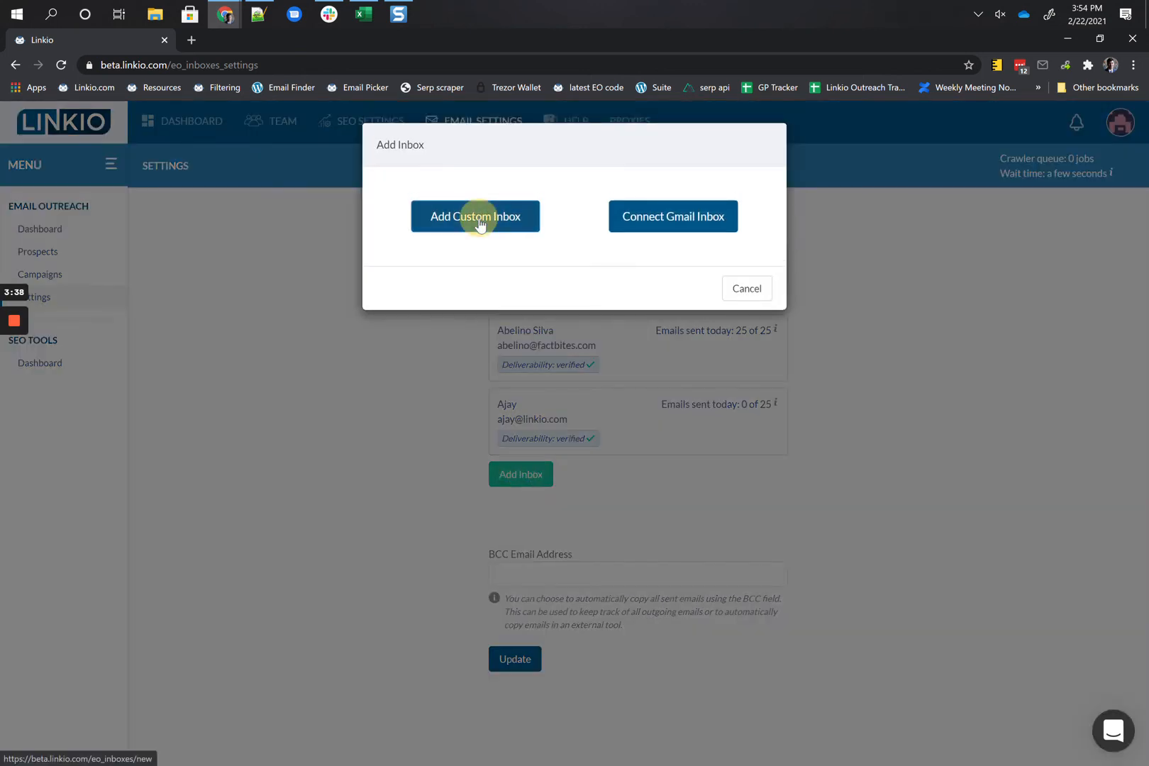
left_click_drag(246, 48, 673, 173)
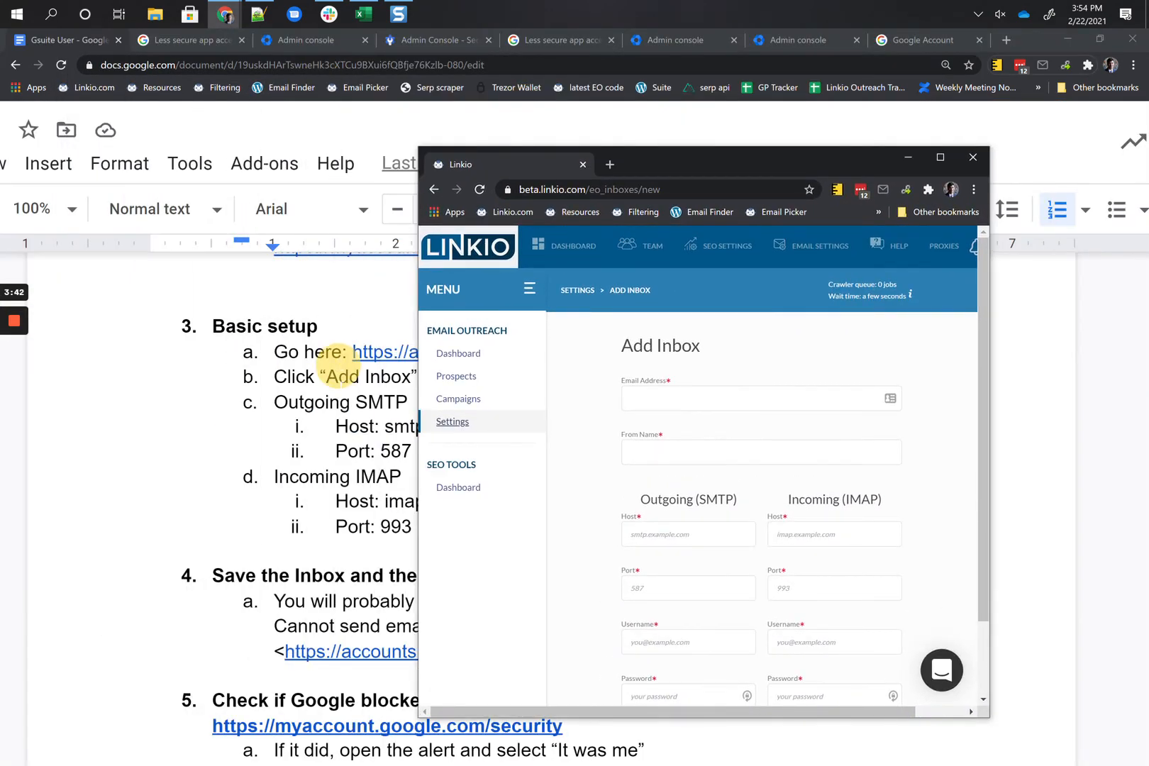
Step: Copy the outgoing server smtp.gmail.com and port 587 from the doc into Linkio's form
left_click(340, 376)
left_click_drag(516, 426, 385, 426)
key("ctrl+c")
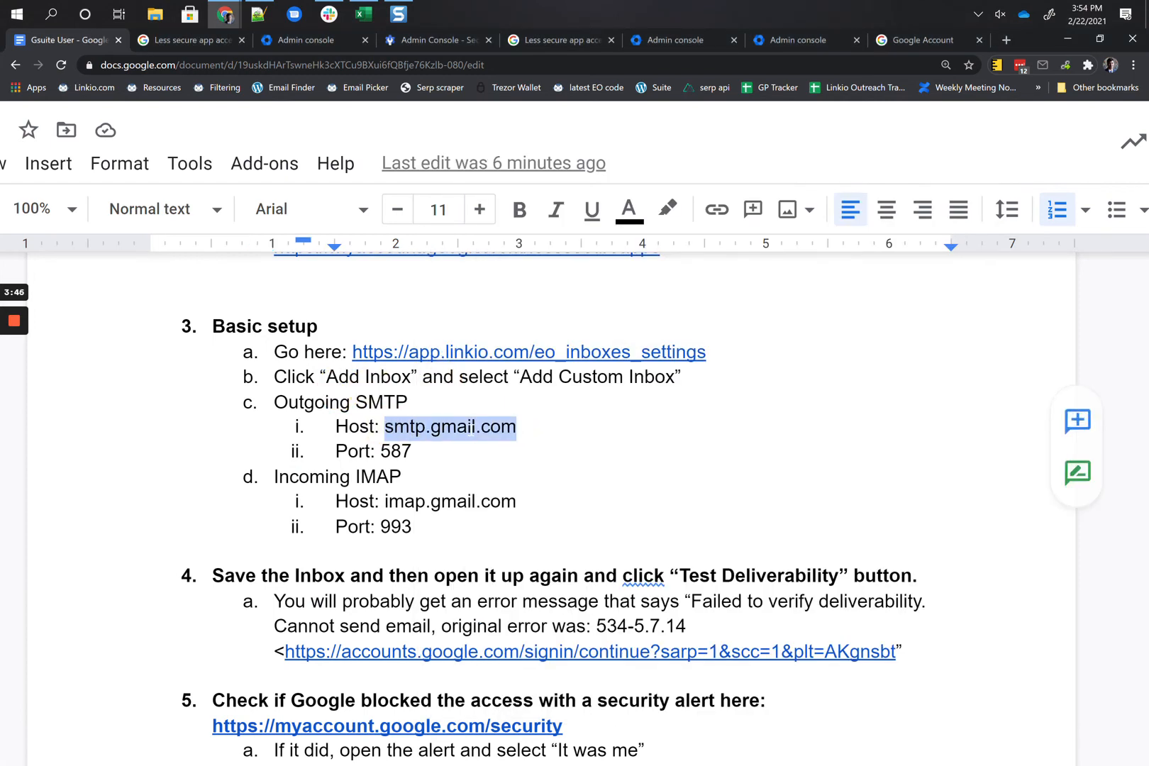
key("alt+Tab")
left_click(654, 533)
key("ctrl+v")
key("alt+Tab")
double_click(398, 452)
key("ctrl+c")
key("alt+Tab")
left_click(661, 588)
key("ctrl+v")
Step: Copy the IMAP host imap.gmail.com and port 993 from the doc into Linkio
key("alt+Tab")
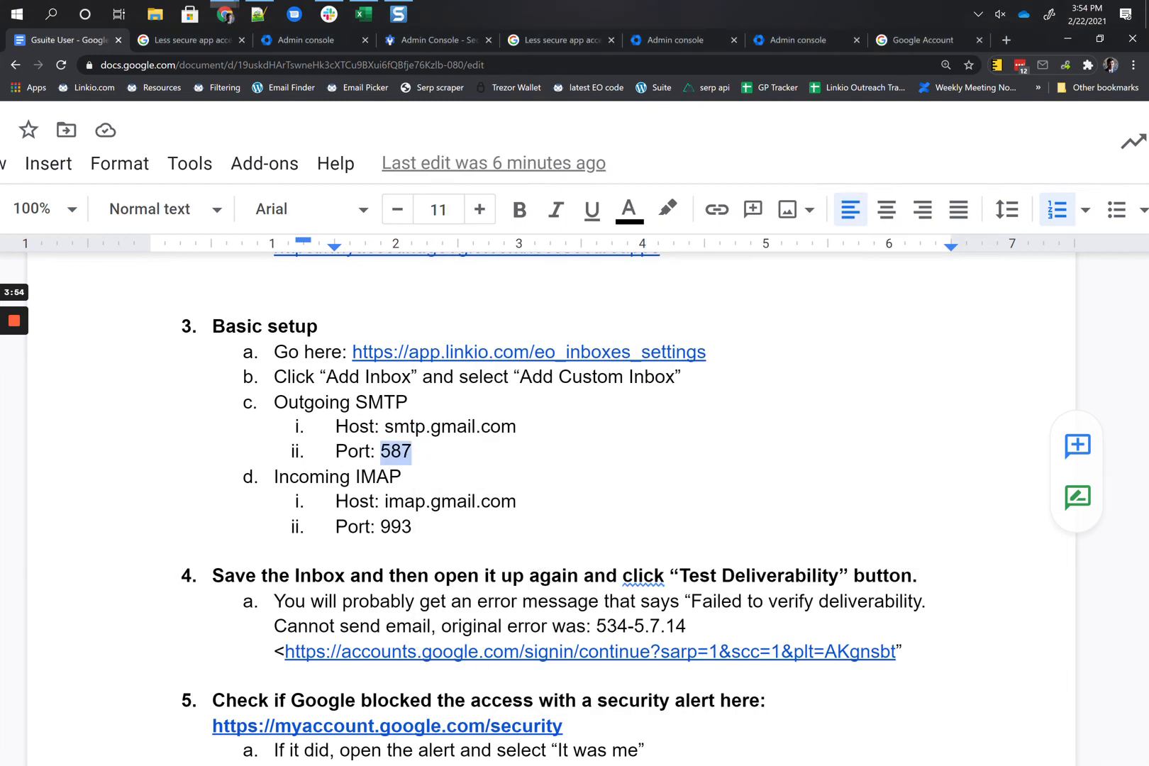
left_click_drag(516, 501, 387, 505)
key("ctrl+c")
key("alt+Tab")
left_click(816, 533)
key("ctrl+v")
key("alt+Tab")
double_click(395, 526)
key("ctrl+c")
key("alt+Tab")
key("ctrl+v")
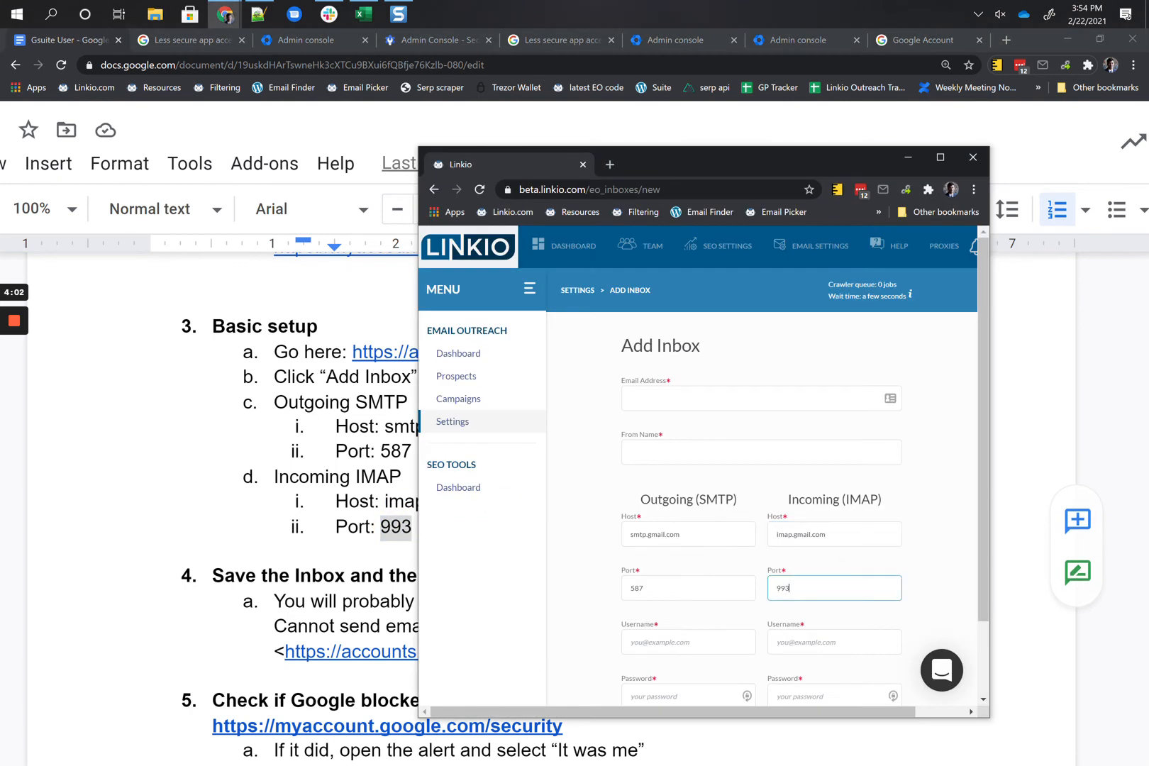
Step: Enter the mailbox username and password for the SMTP and IMAP servers
left_click(673, 642)
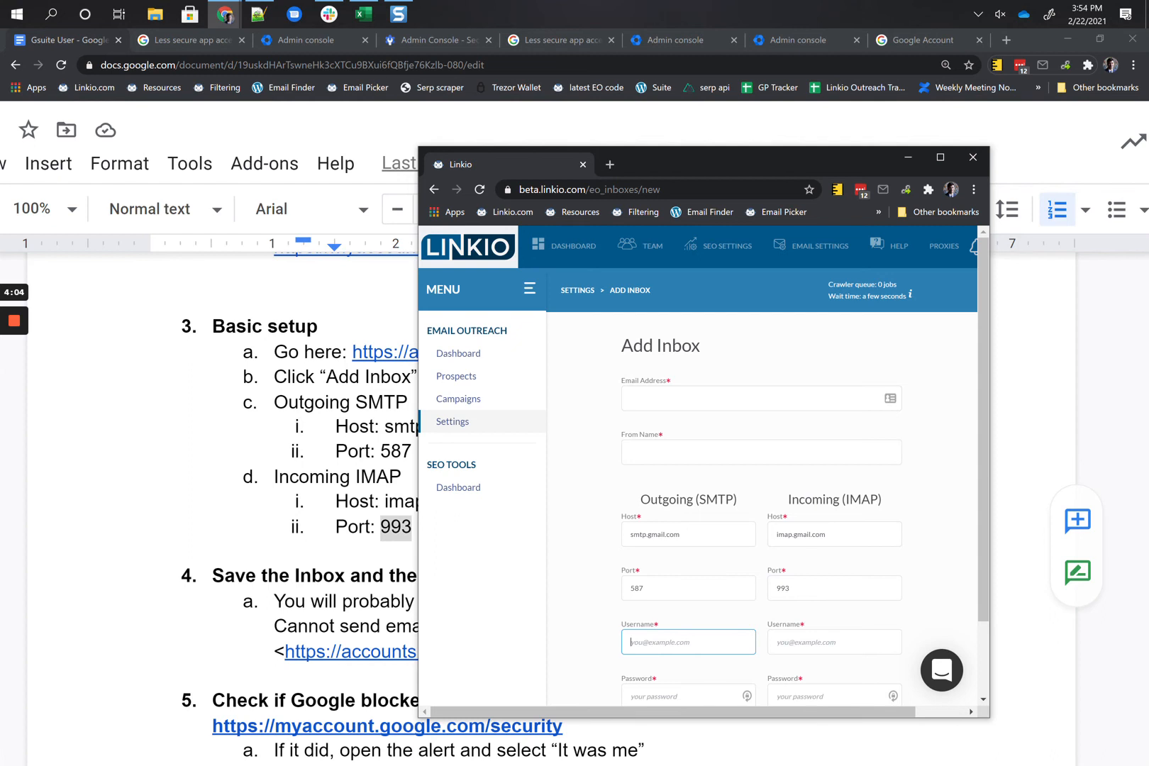
mouse_move(19, 328)
left_click(16, 377)
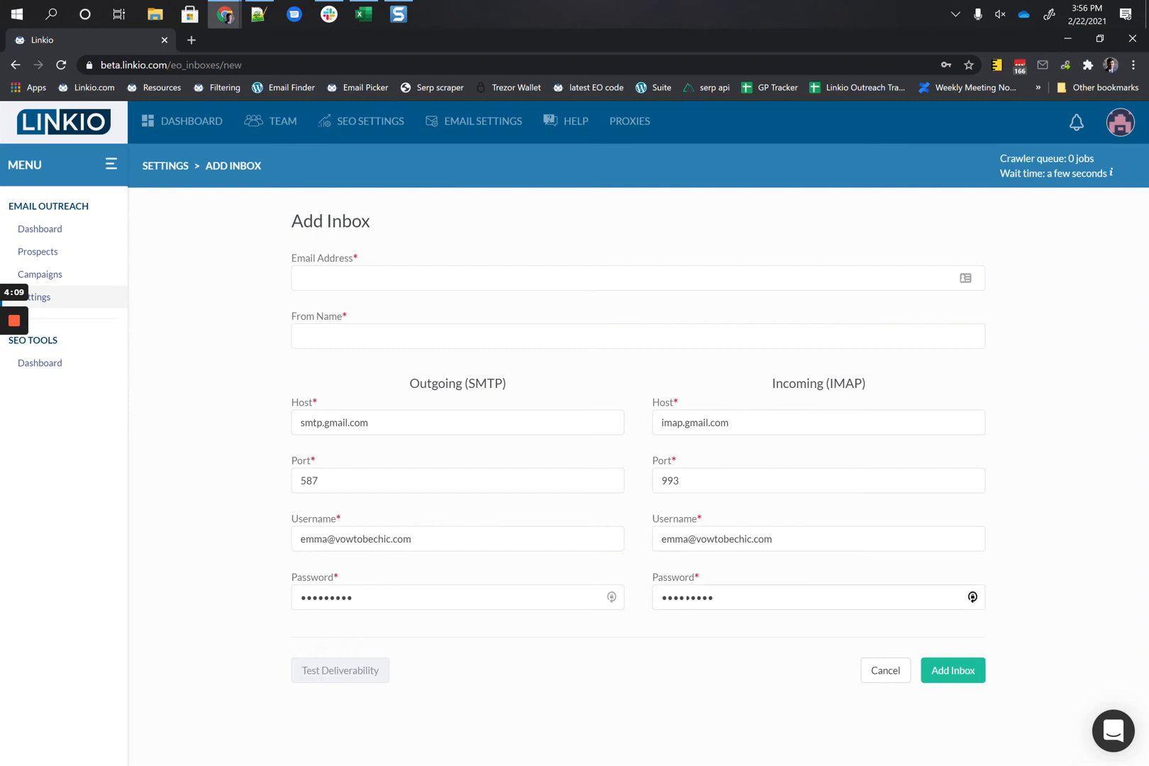
Step: Enter the inbox's email address and sender From Name, then add the inbox
left_click(966, 278)
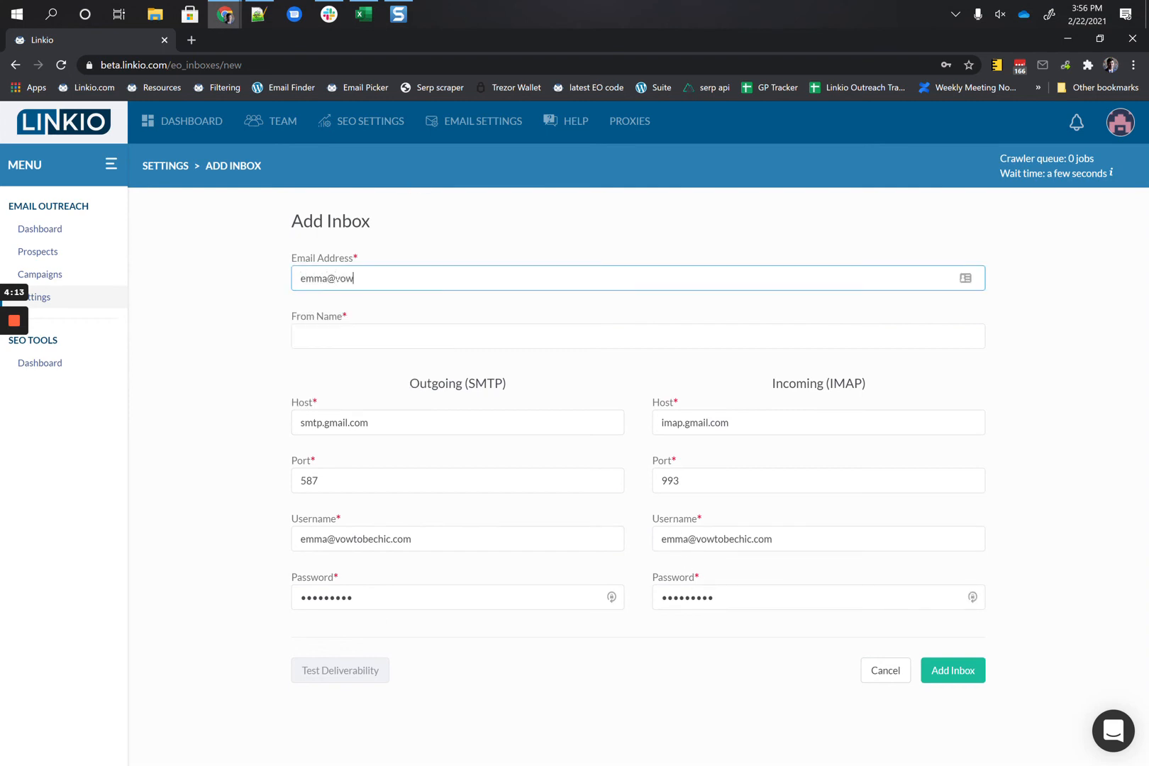
key("Tab")
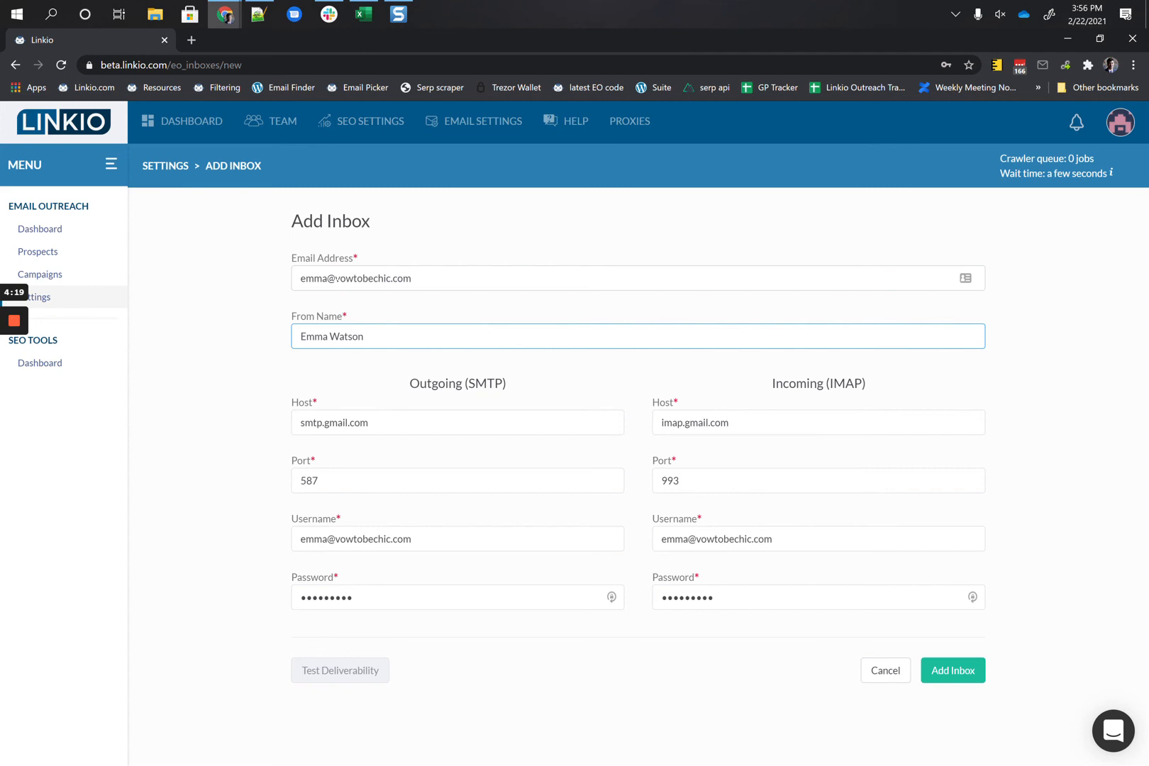
left_click(964, 670)
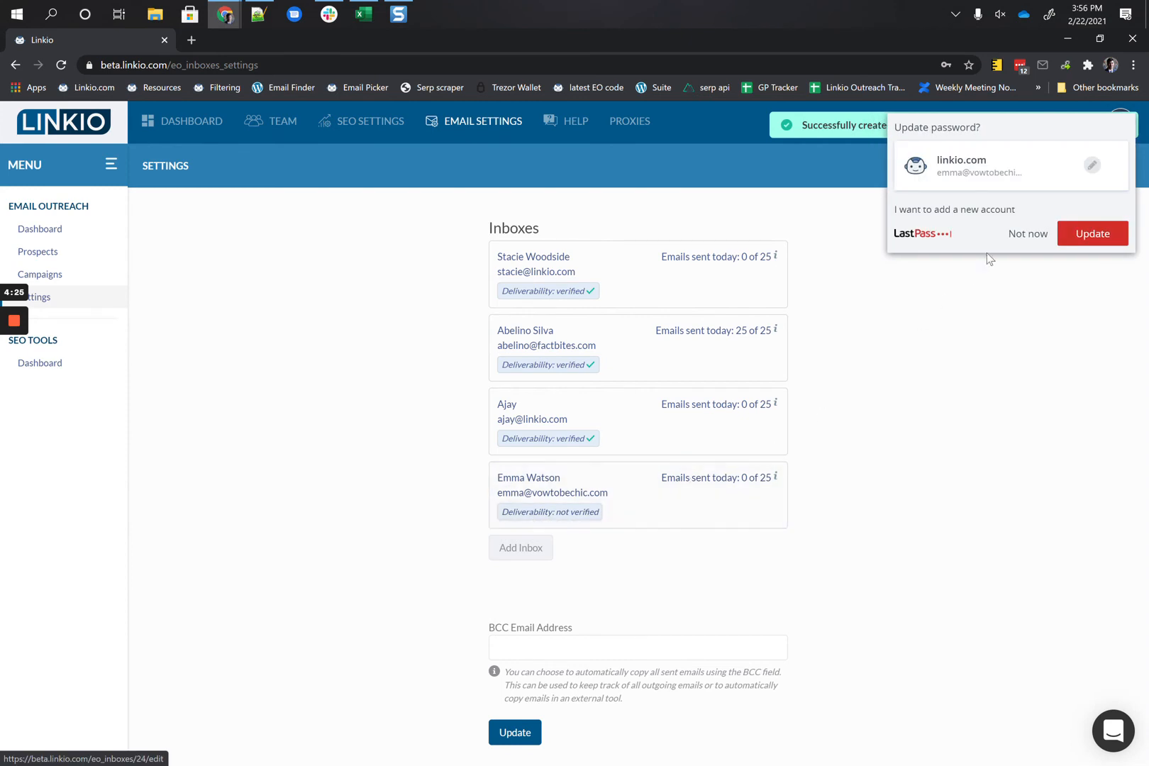
Step: Dismiss the LastPass prompt, open the new inbox and run Test Deliverability until verified
left_click(1009, 245)
left_click(648, 502)
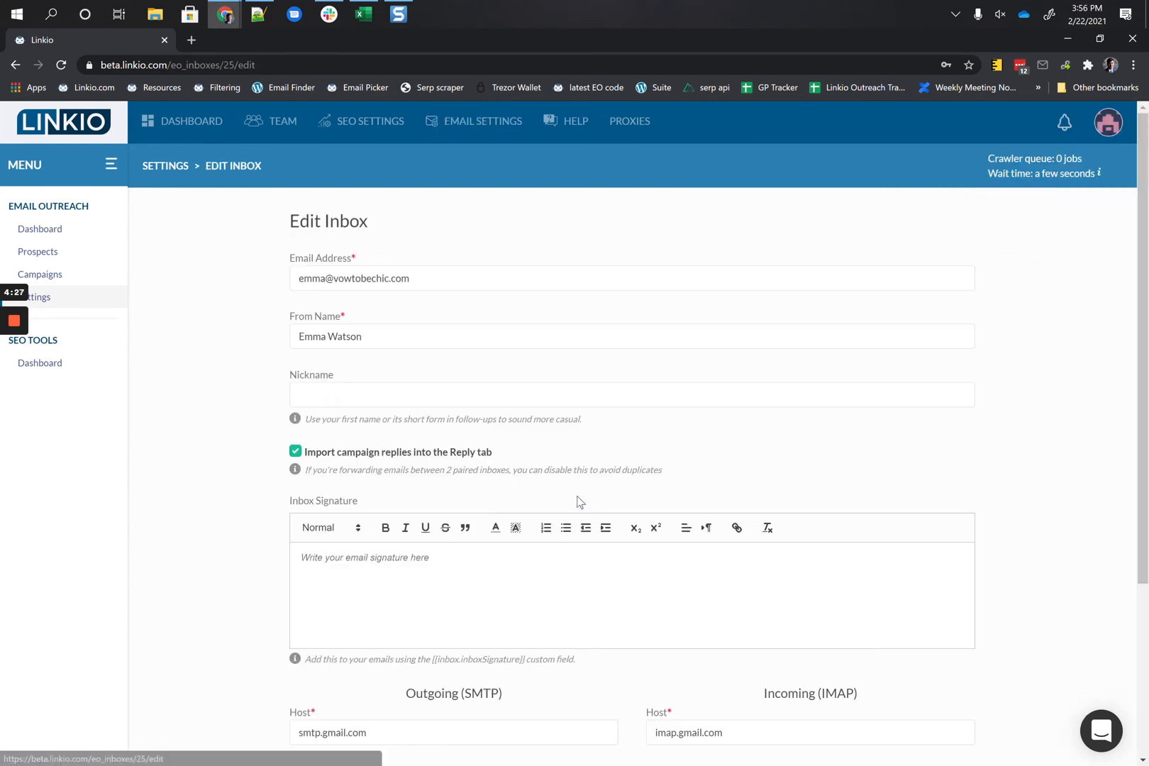
scroll(521, 587, "down", 3)
left_click(511, 744)
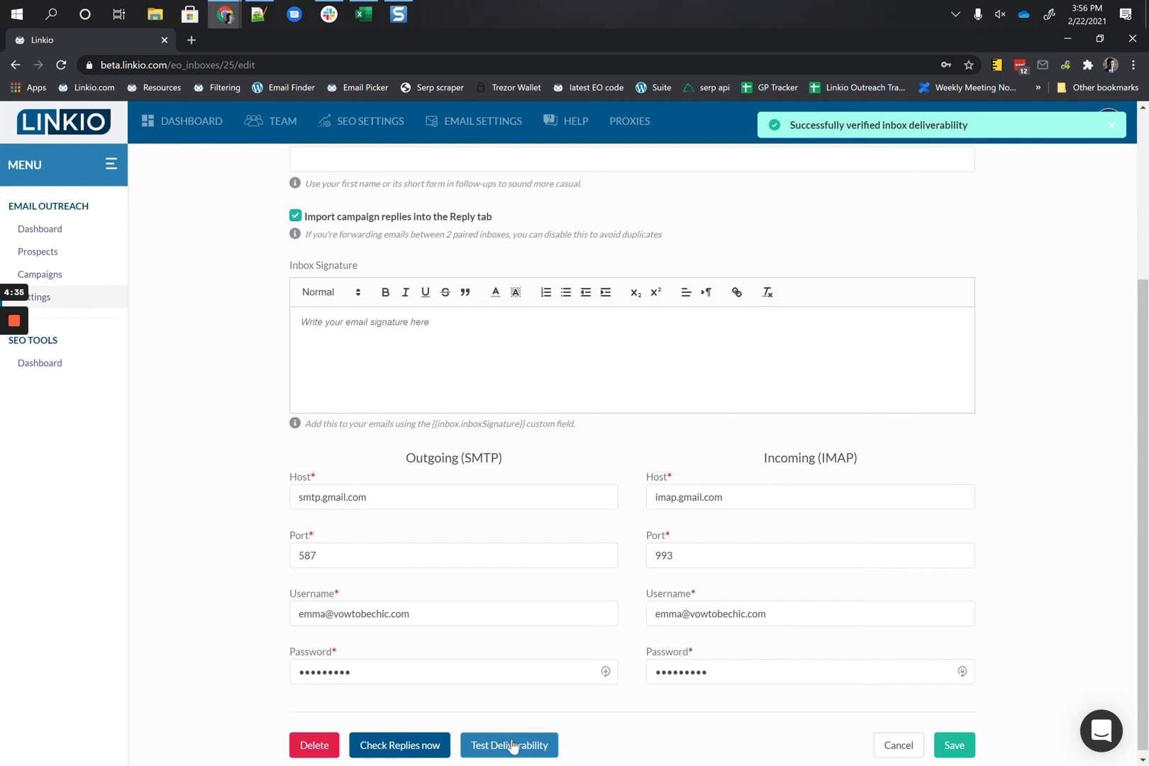
left_click_drag(794, 125, 968, 126)
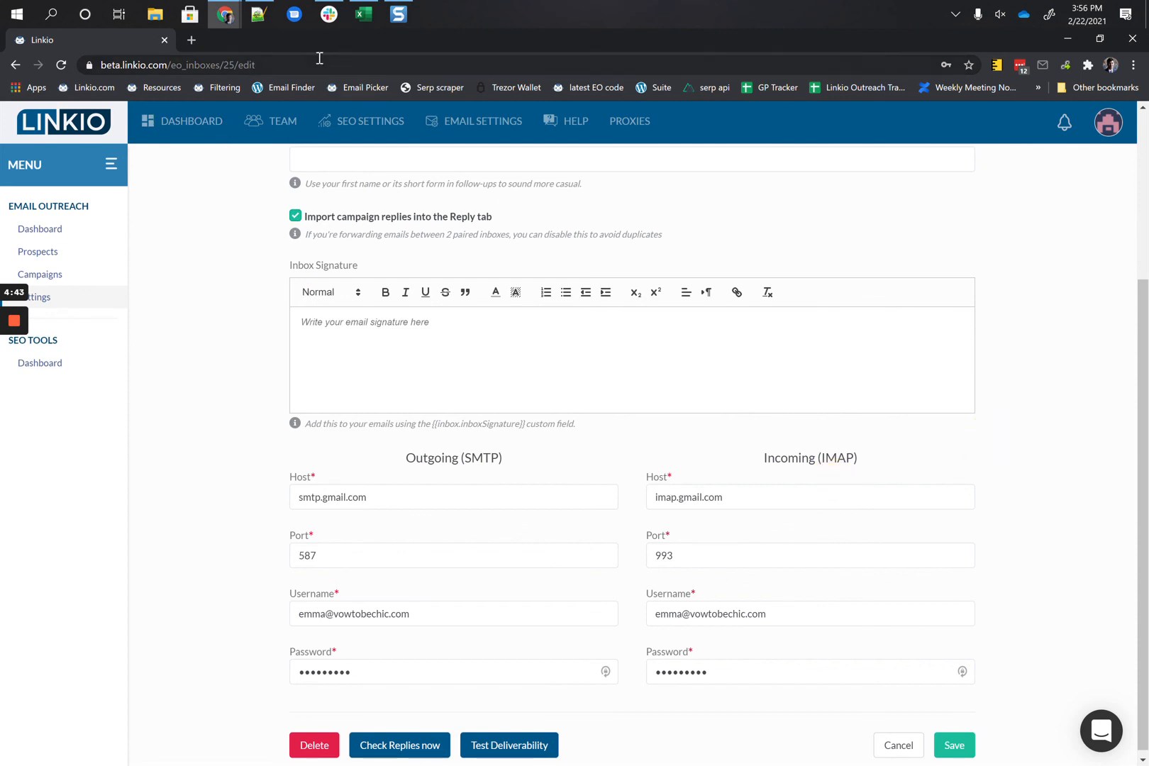
double_click(300, 44)
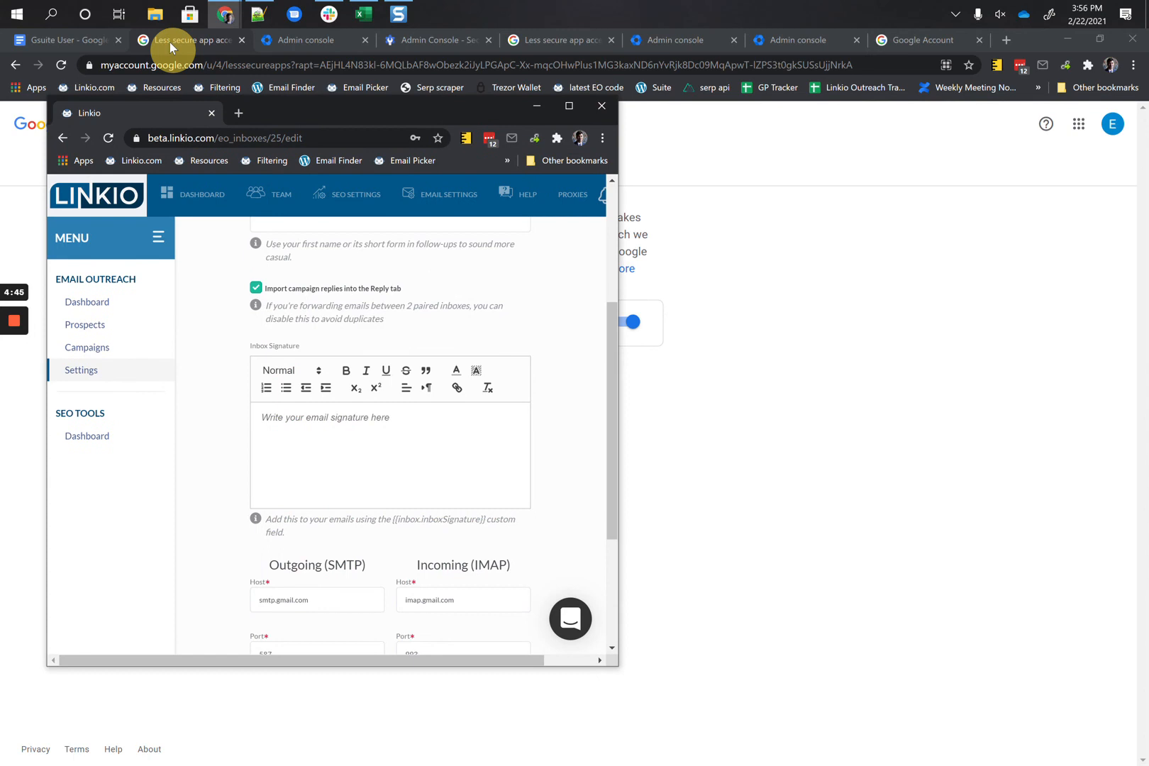
Step: Review item 4a's Failed to verify deliverability error text and its accounts.google.com link
left_click(71, 53)
left_click(67, 38)
scroll(358, 482, "down", 3)
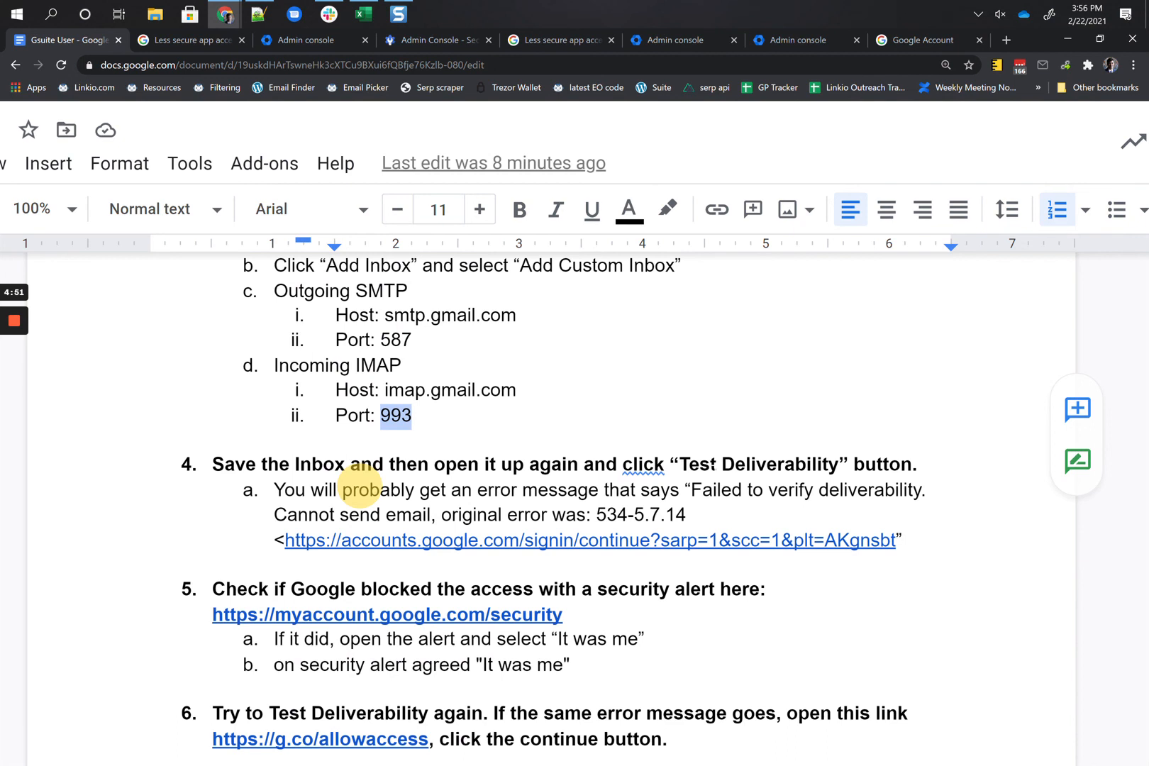
scroll(360, 489, "down", 2)
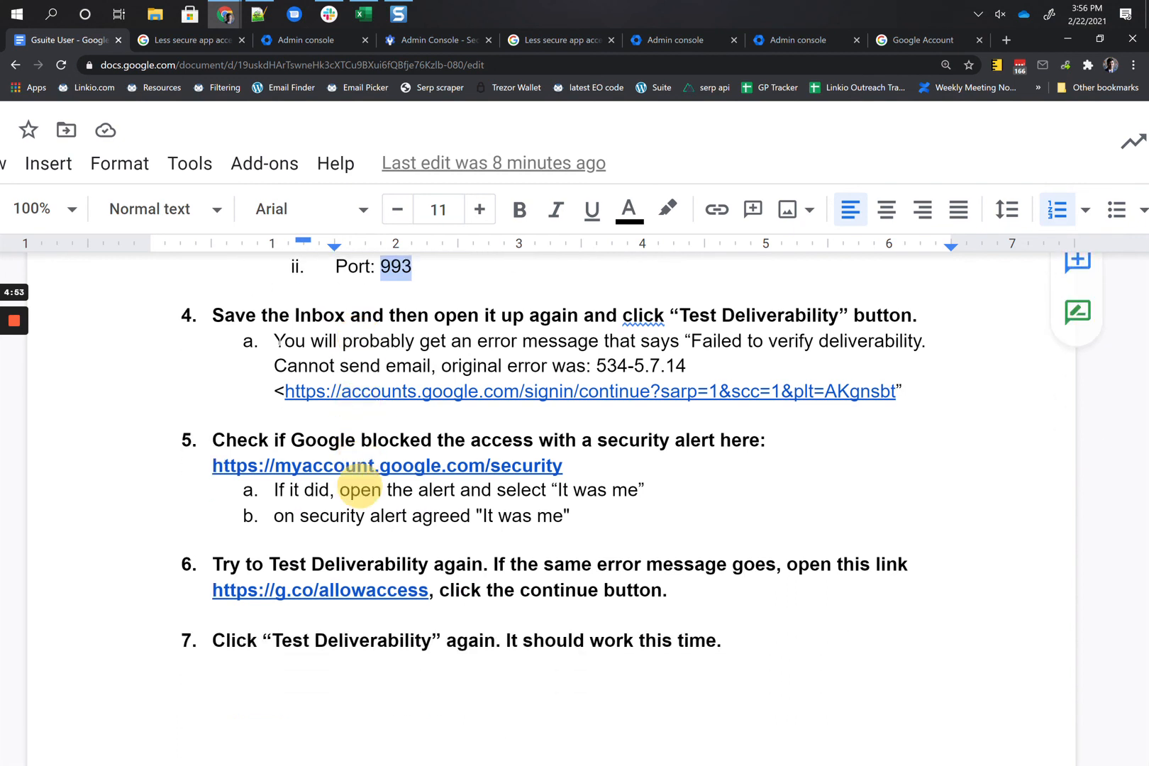
double_click(287, 341)
left_click_drag(691, 341, 917, 346)
left_click_drag(297, 366, 553, 365)
left_click(593, 365)
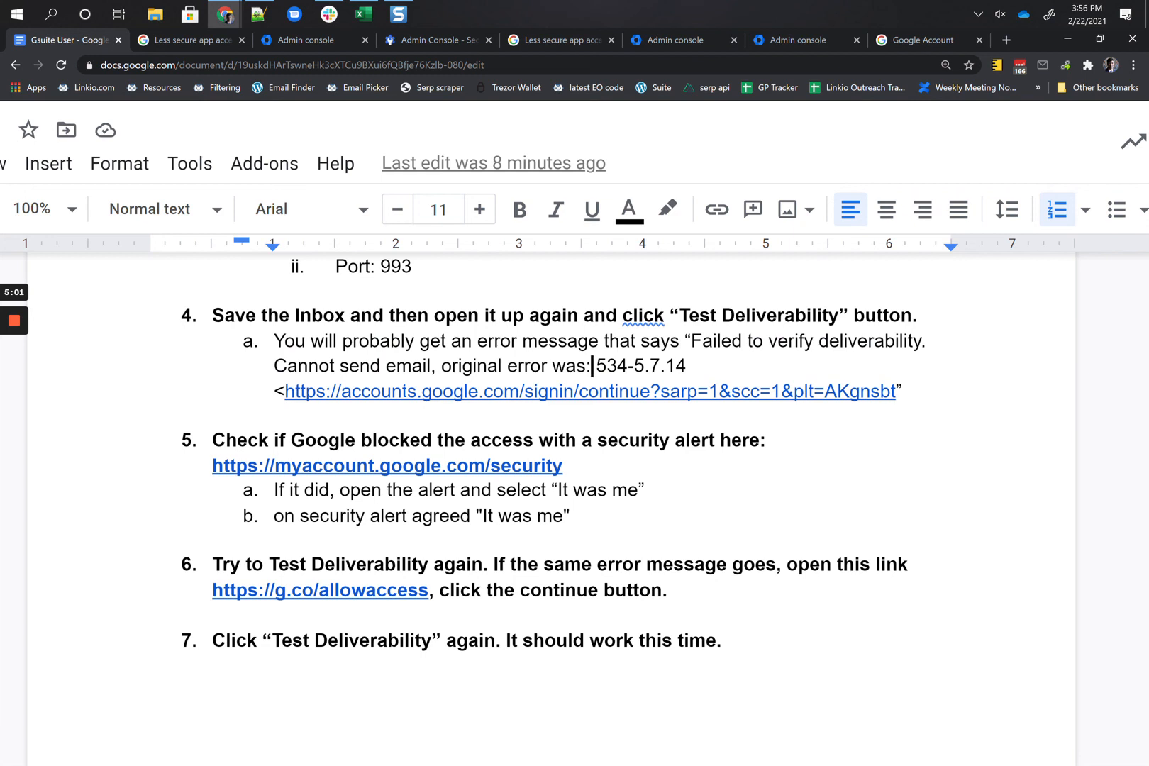
left_click(408, 390)
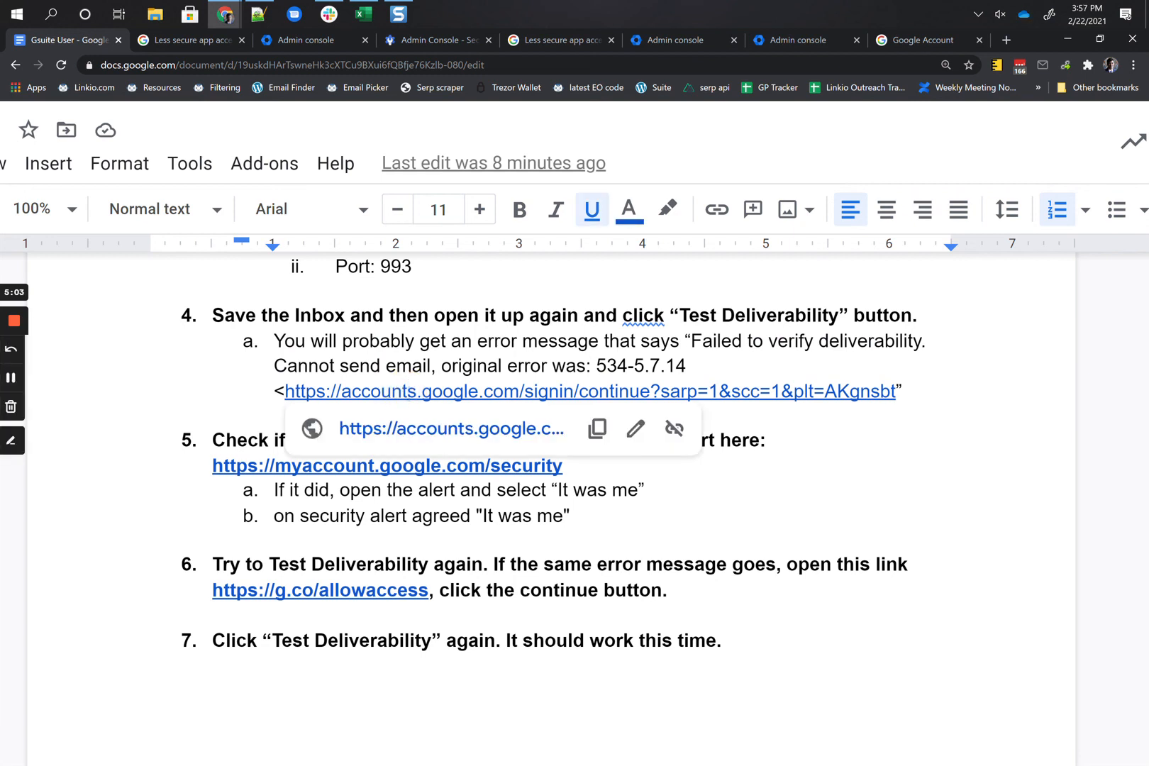
Step: Follow item 5's myaccount.google.com/security link to the Google Account Security page
left_click(257, 441)
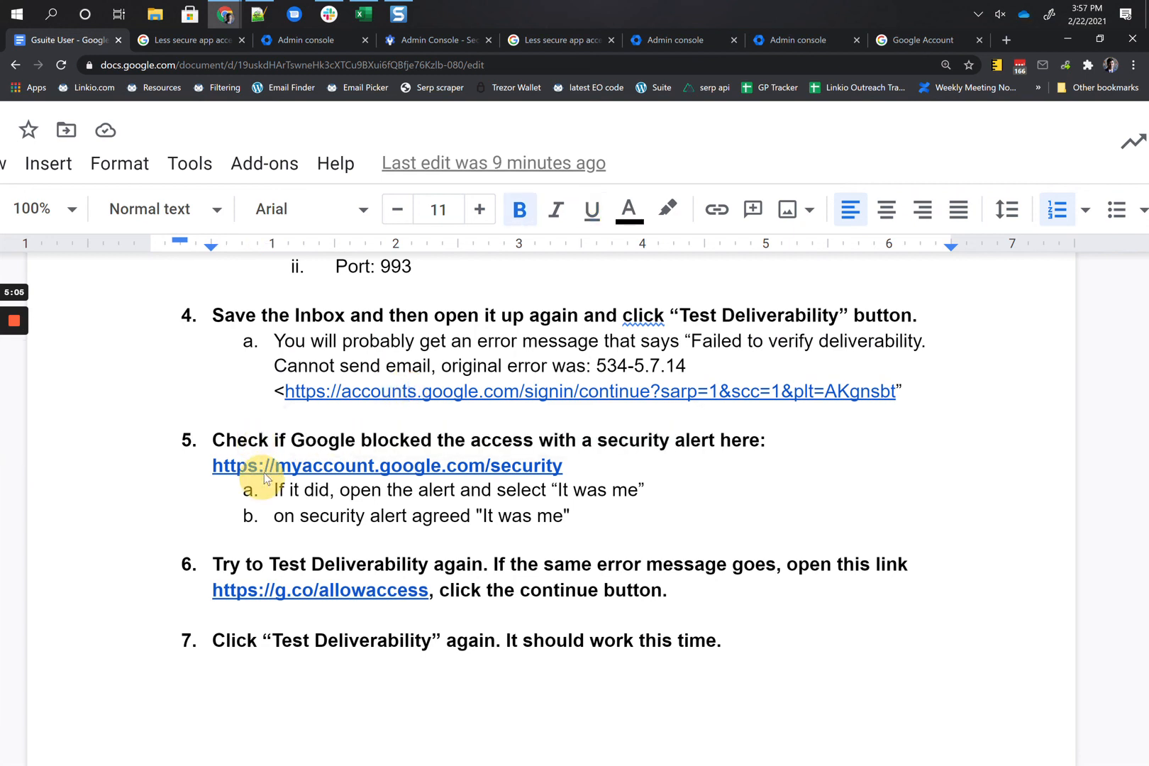
left_click(317, 466)
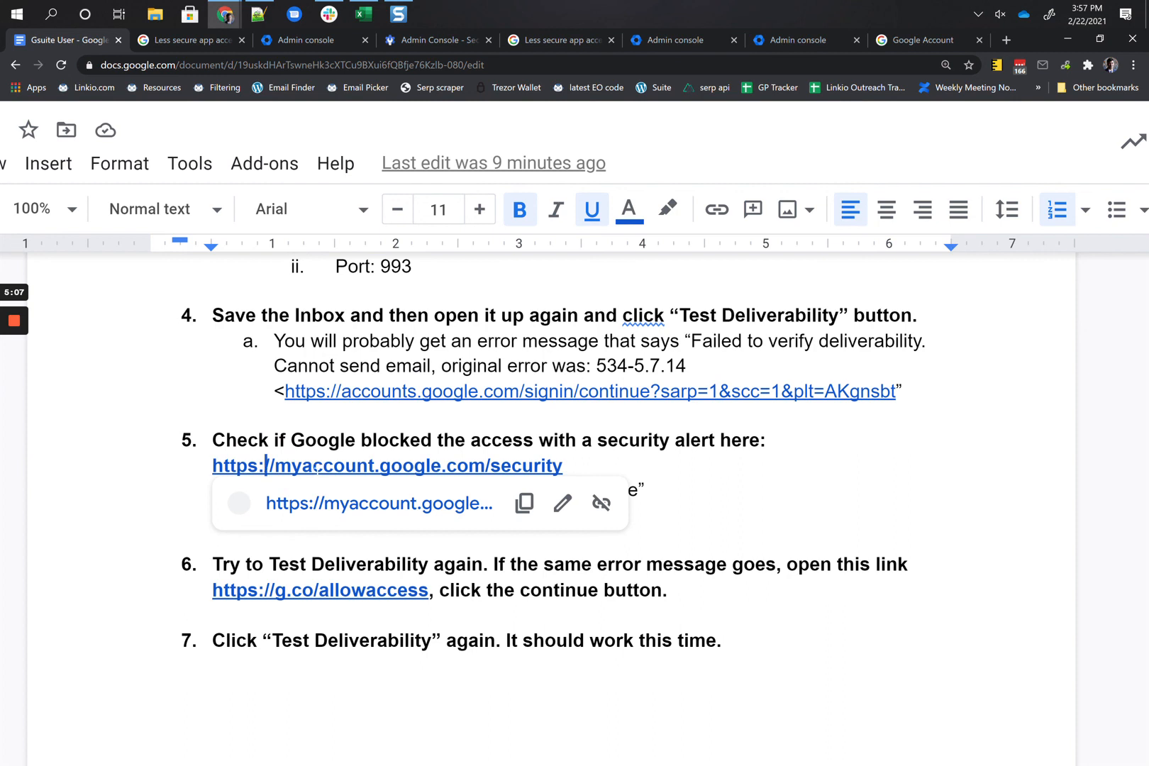
left_click(17, 385)
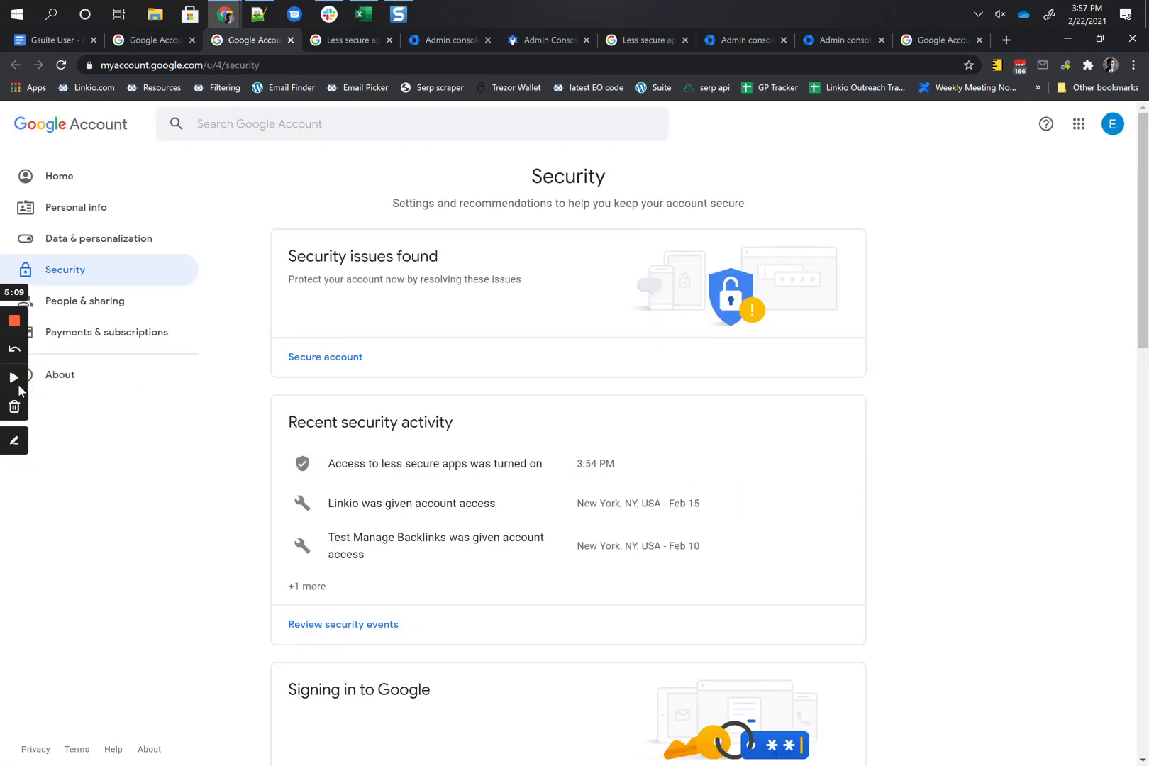
Step: Review the 'Access to less secure apps was turned on' event, then revisit the doc's 'It was me' step
left_click(18, 384)
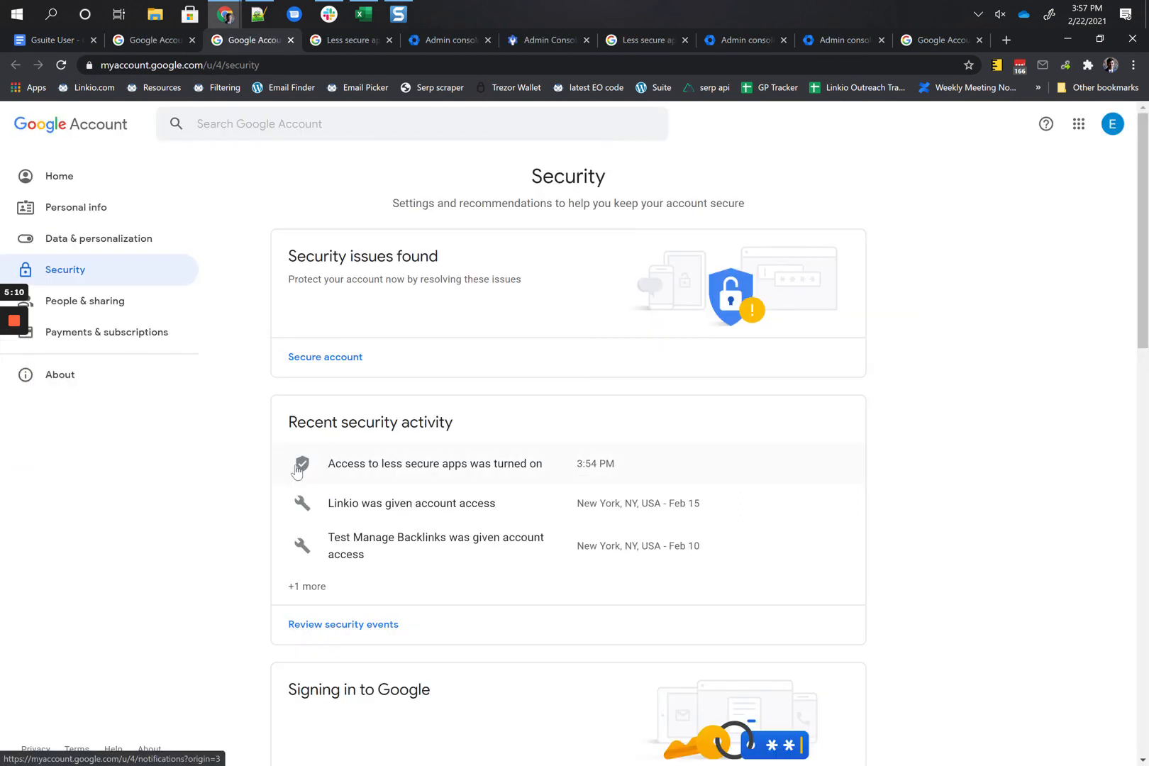
scroll(334, 446, "down", 3)
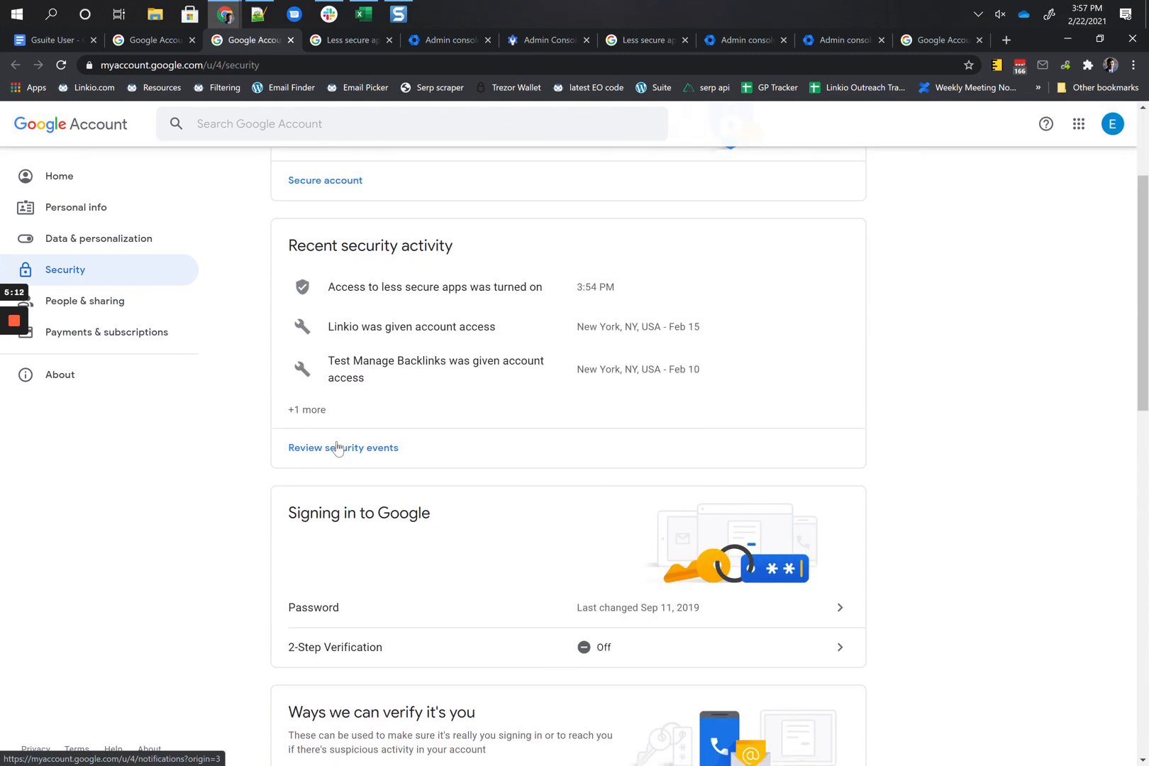
scroll(337, 448, "up", 2)
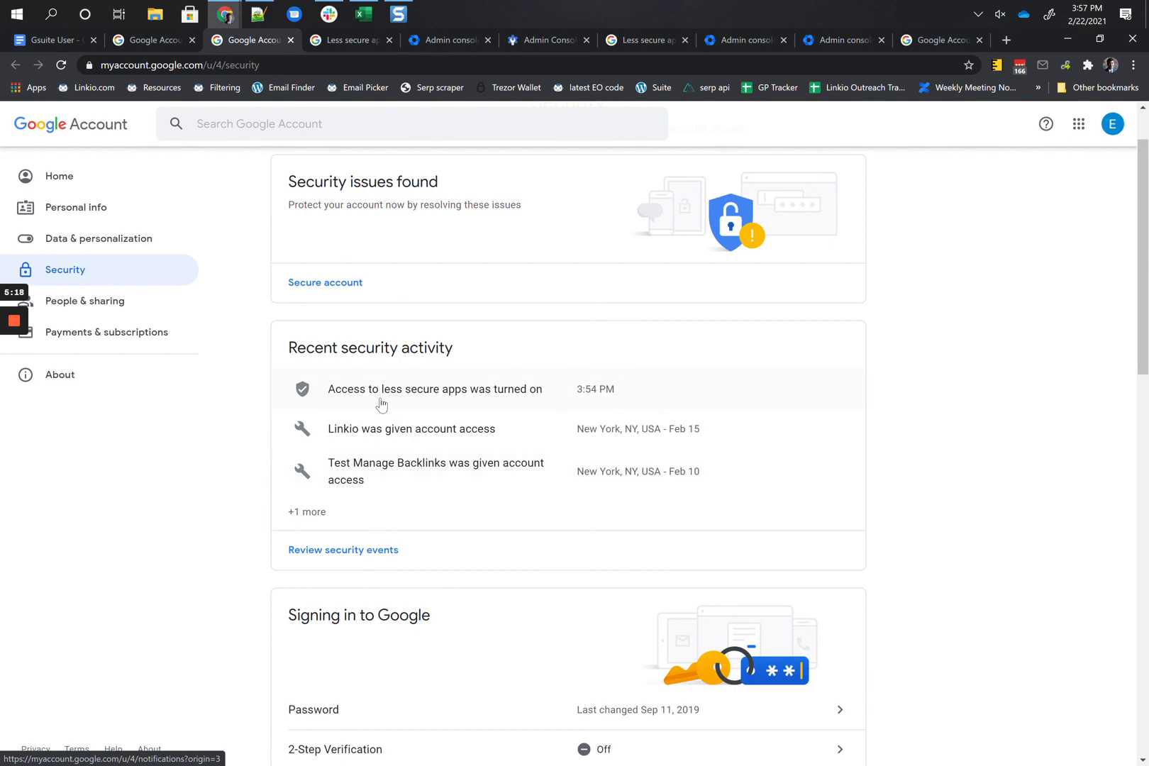
left_click(424, 402)
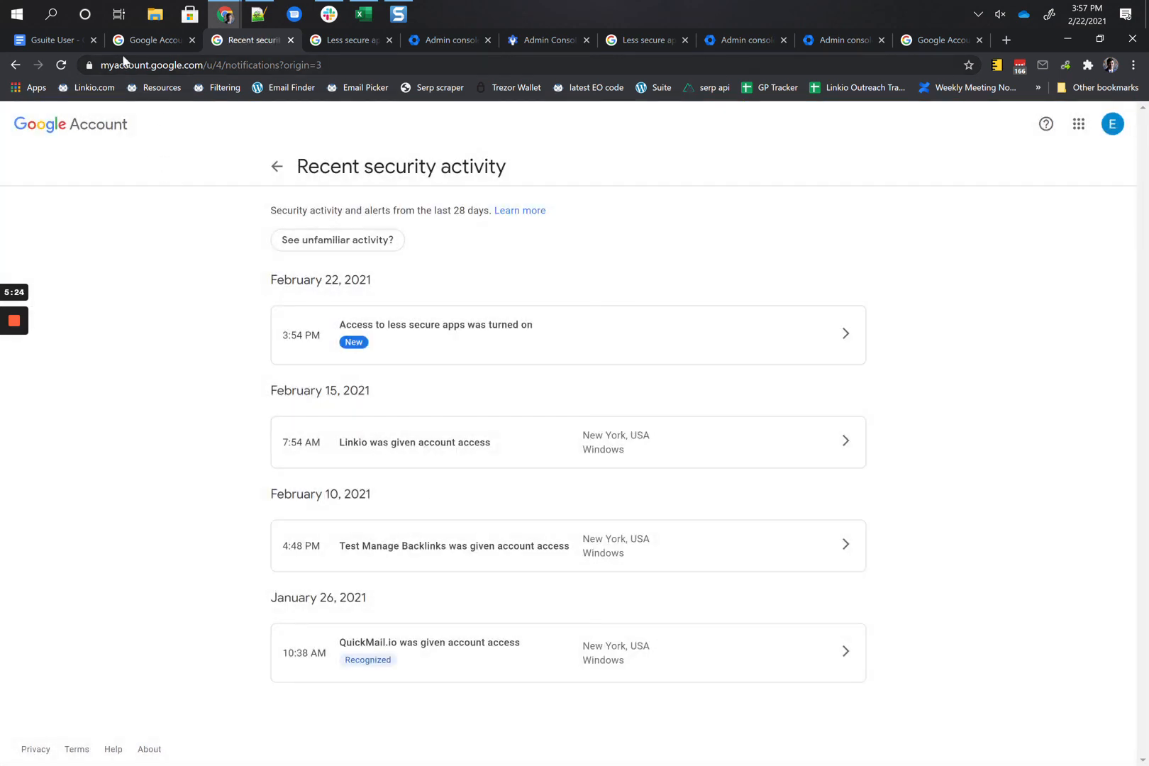
left_click(47, 39)
left_click_drag(560, 414, 621, 415)
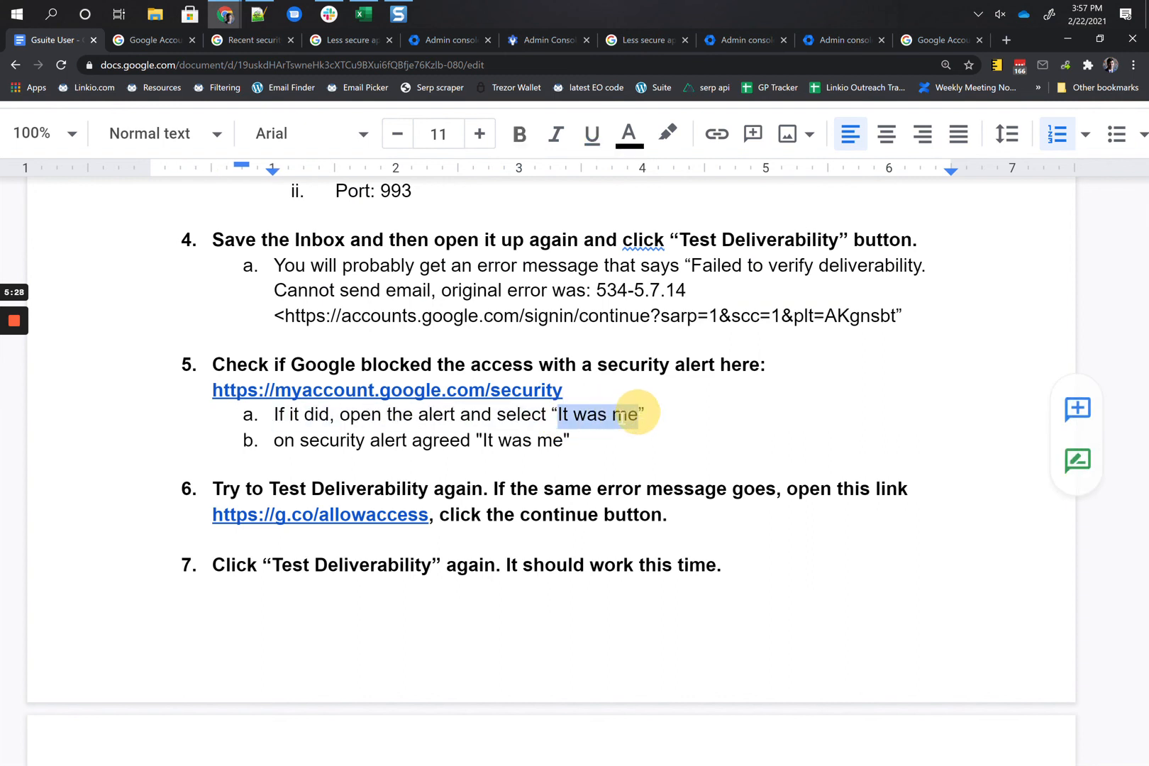
Step: Edit item 6's text slightly, then open its g.co/allowaccess link in a new tab
left_click(590, 431)
left_click(482, 489)
key("BackSpace")
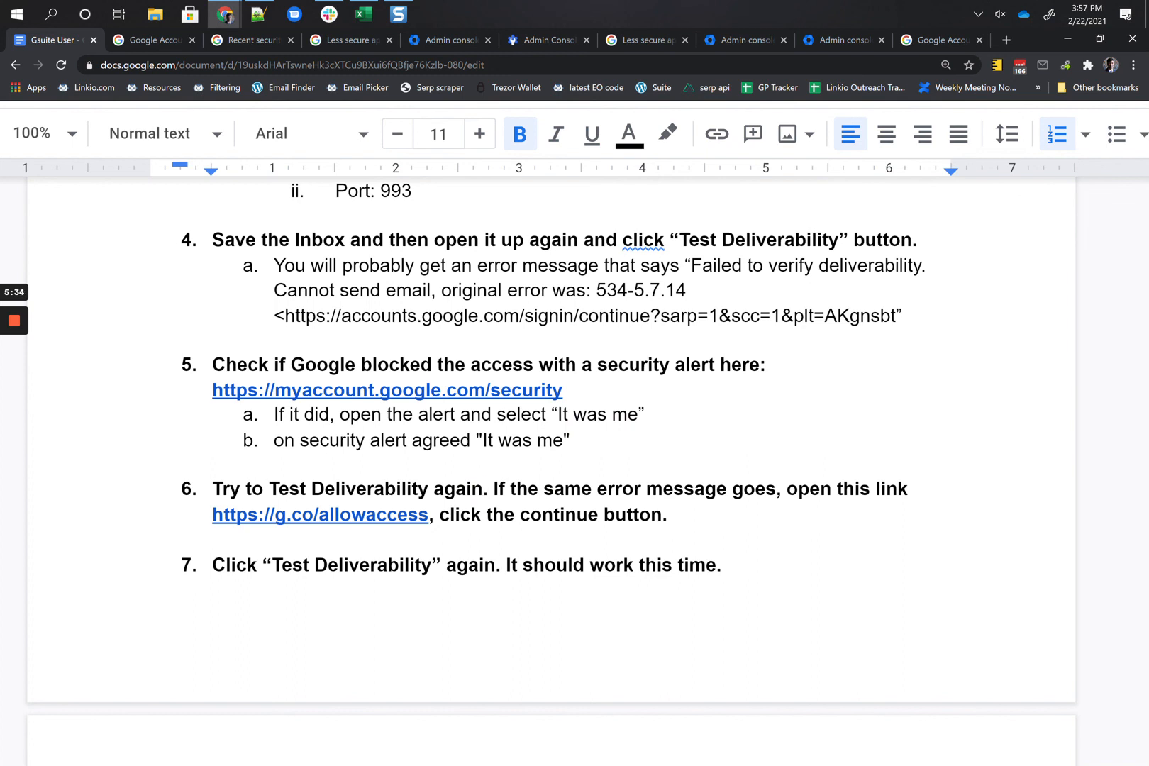
left_click(301, 514)
left_click(293, 554)
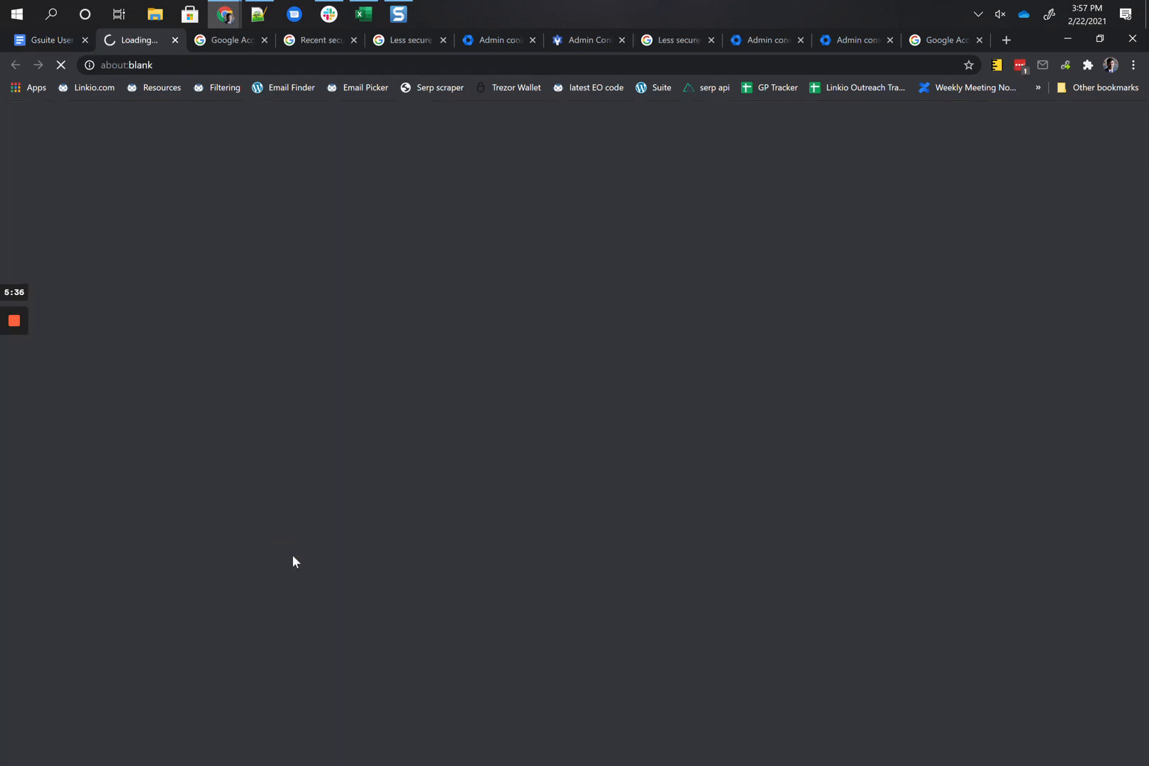